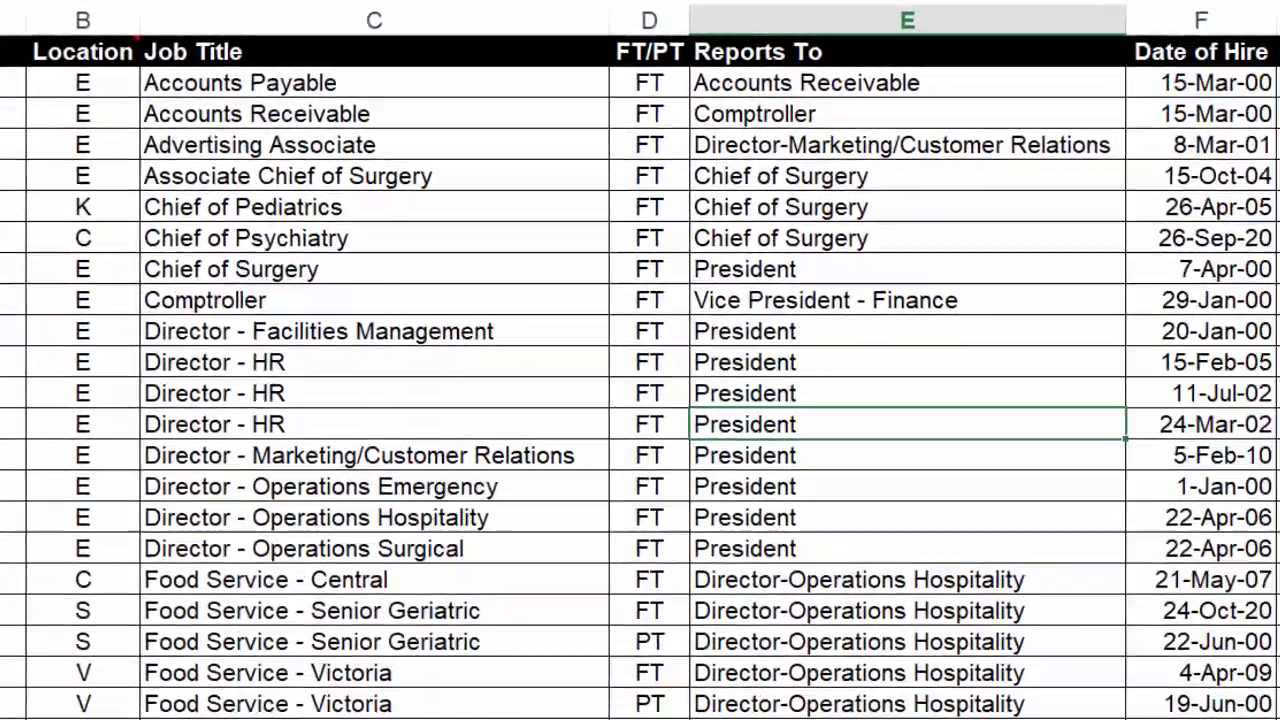
Browse the hire source entries in the Source column of the staff data
left_click(1073, 82)
scroll(640, 400, "down", 10)
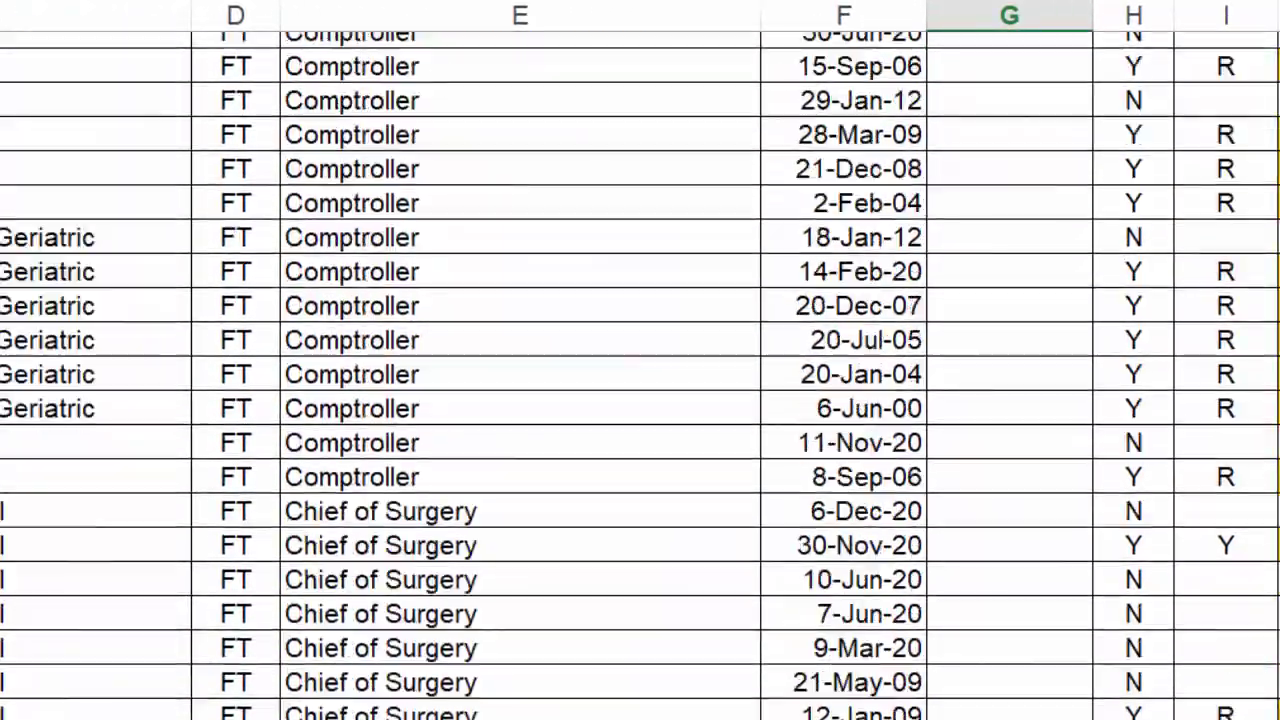
scroll(640, 360, "up", 10)
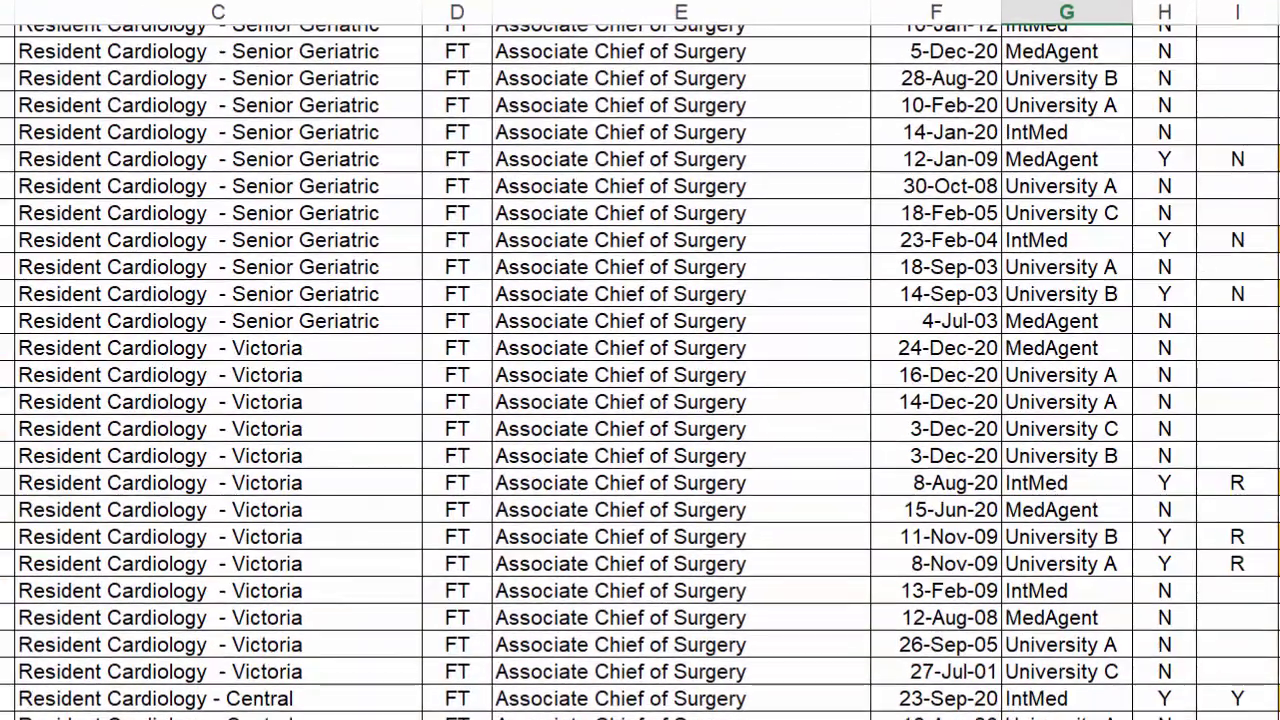
scroll(543, 394, "down", 1)
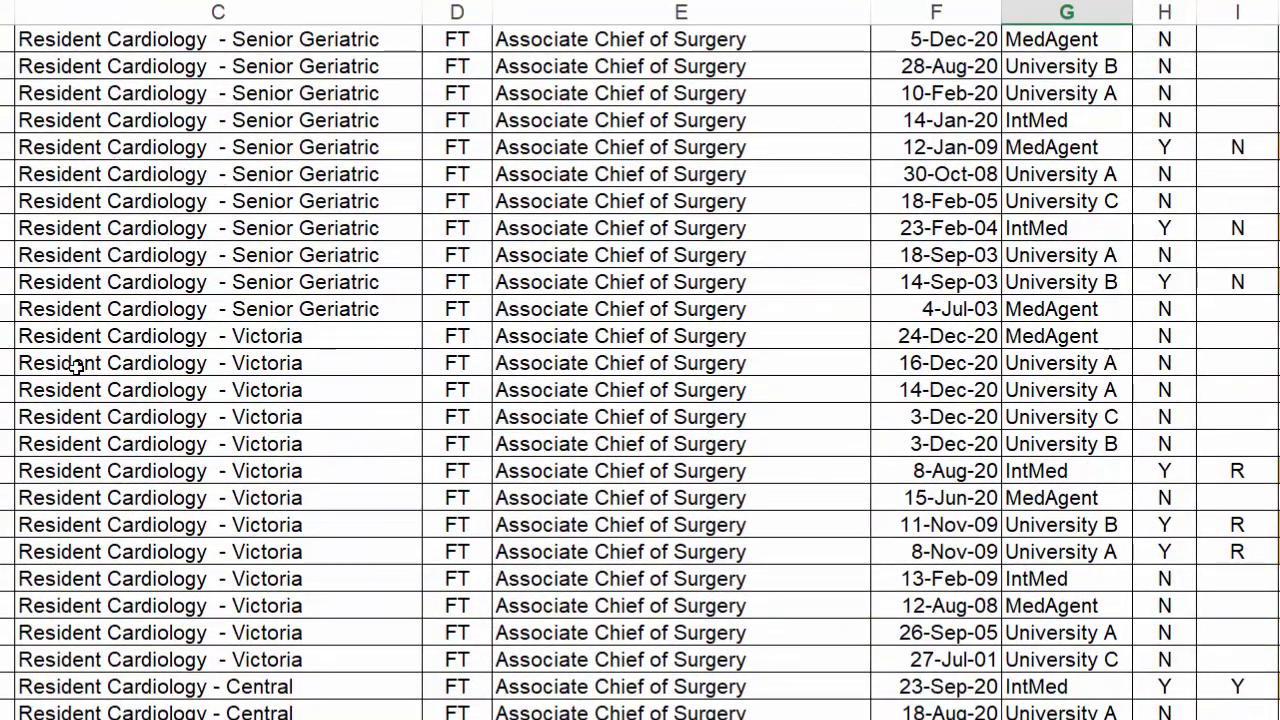
left_click_drag(1068, 147, 1060, 471)
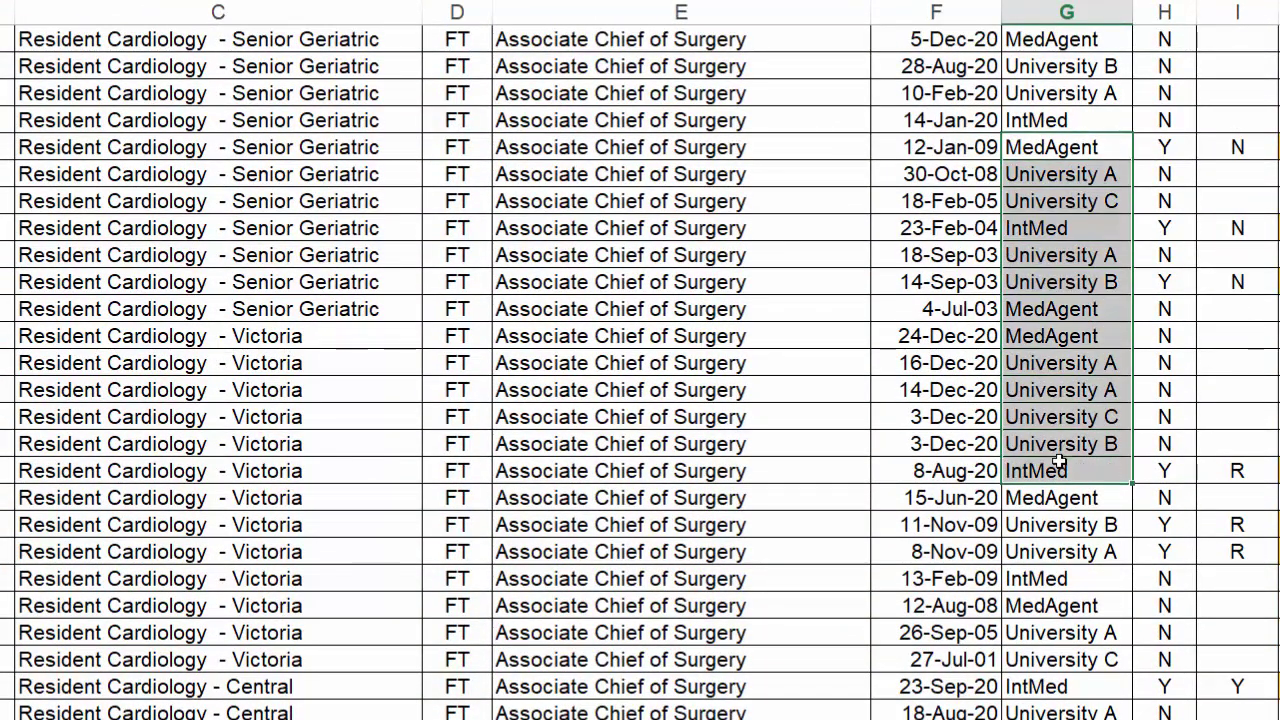
left_click(1058, 364)
scroll(640, 372, "up", 5)
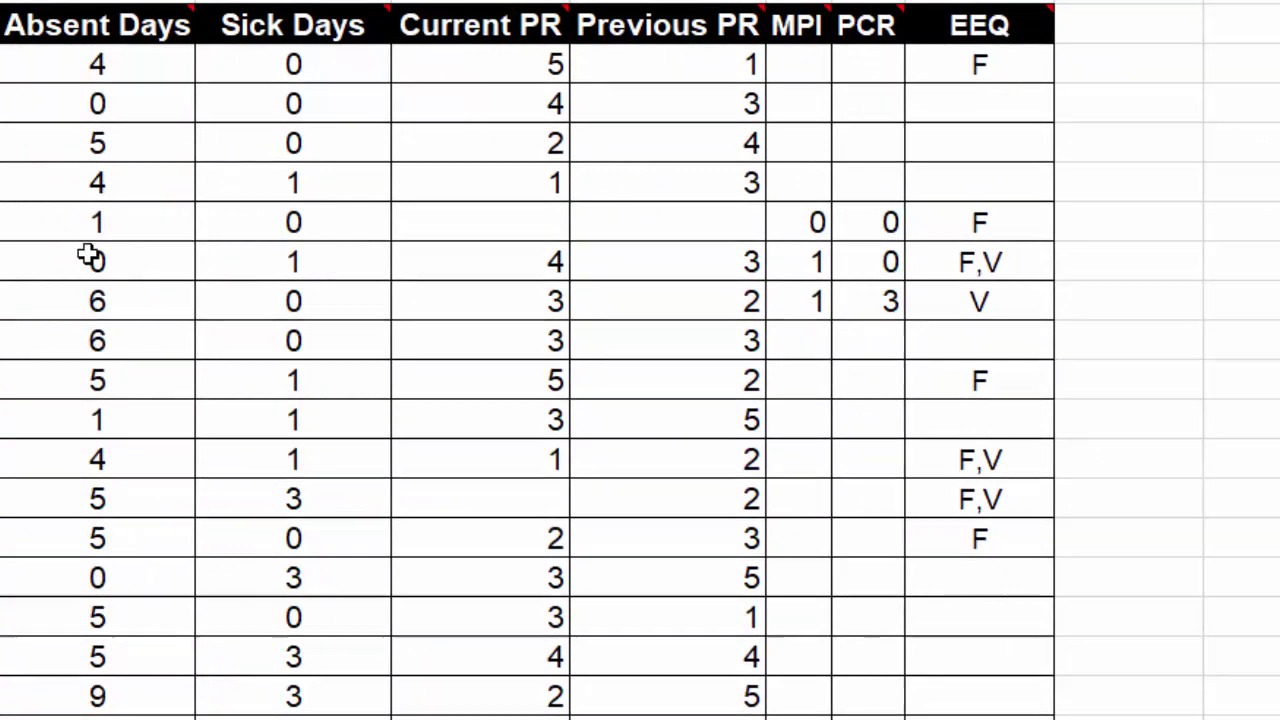
Inspect the Absent Days, Sick Days, Current PR and Previous PR columns
left_click_drag(100, 66, 105, 385)
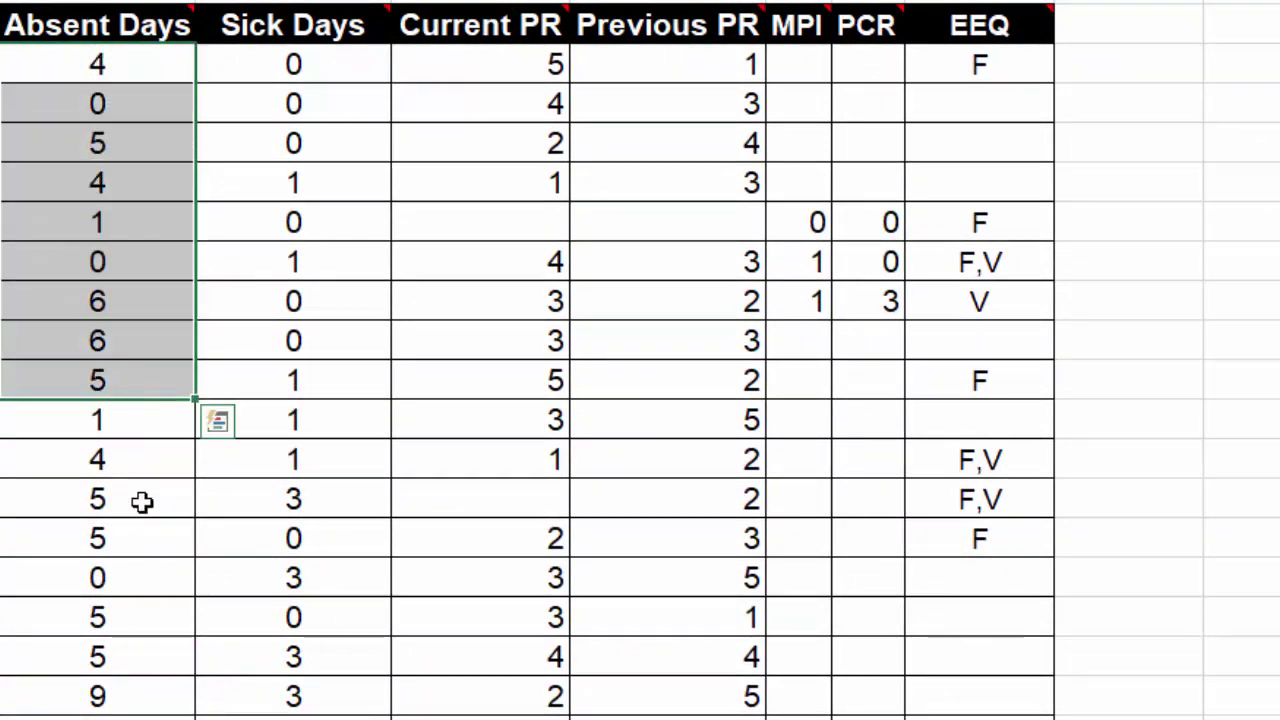
left_click(110, 419)
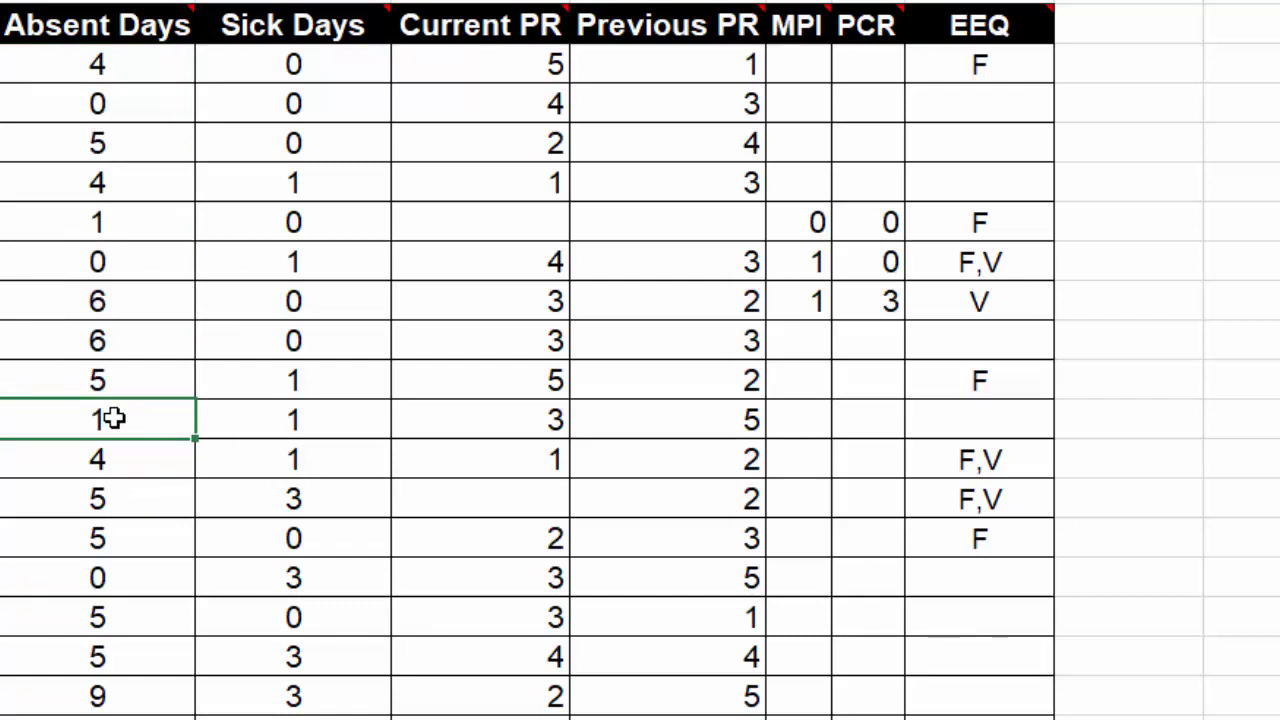
left_click(299, 178)
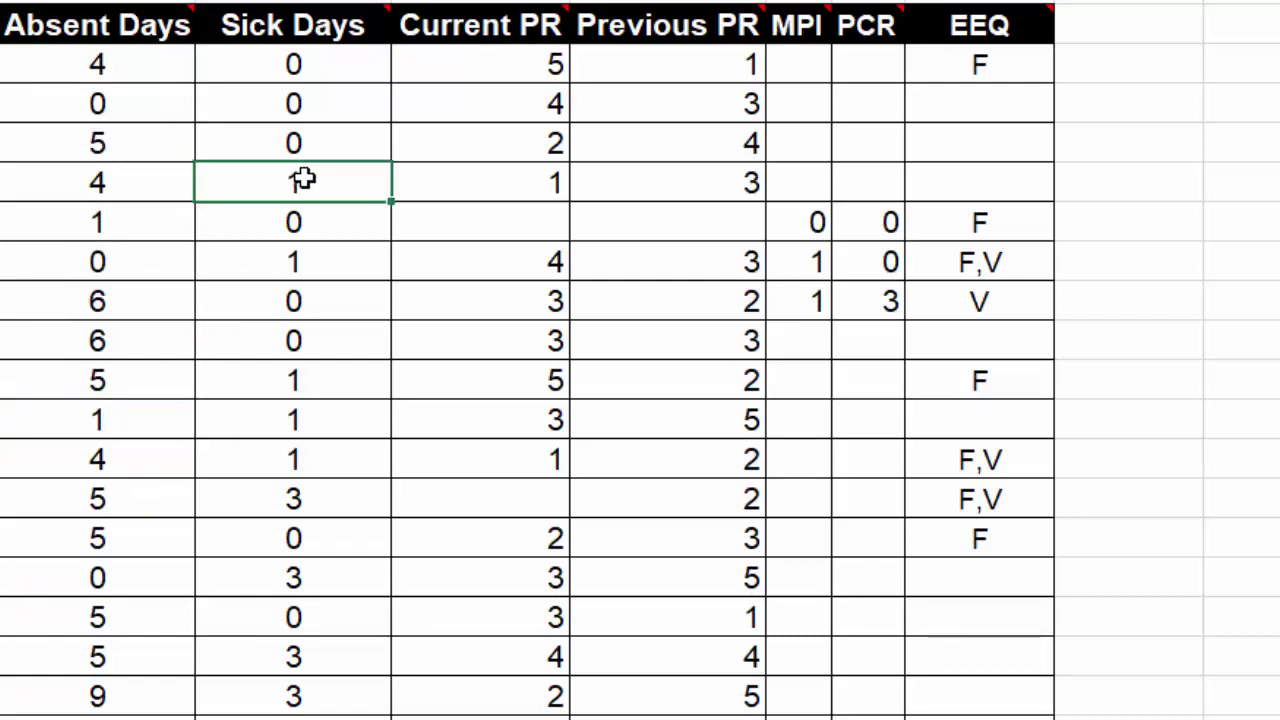
left_click(497, 172)
mouse_move(472, 22)
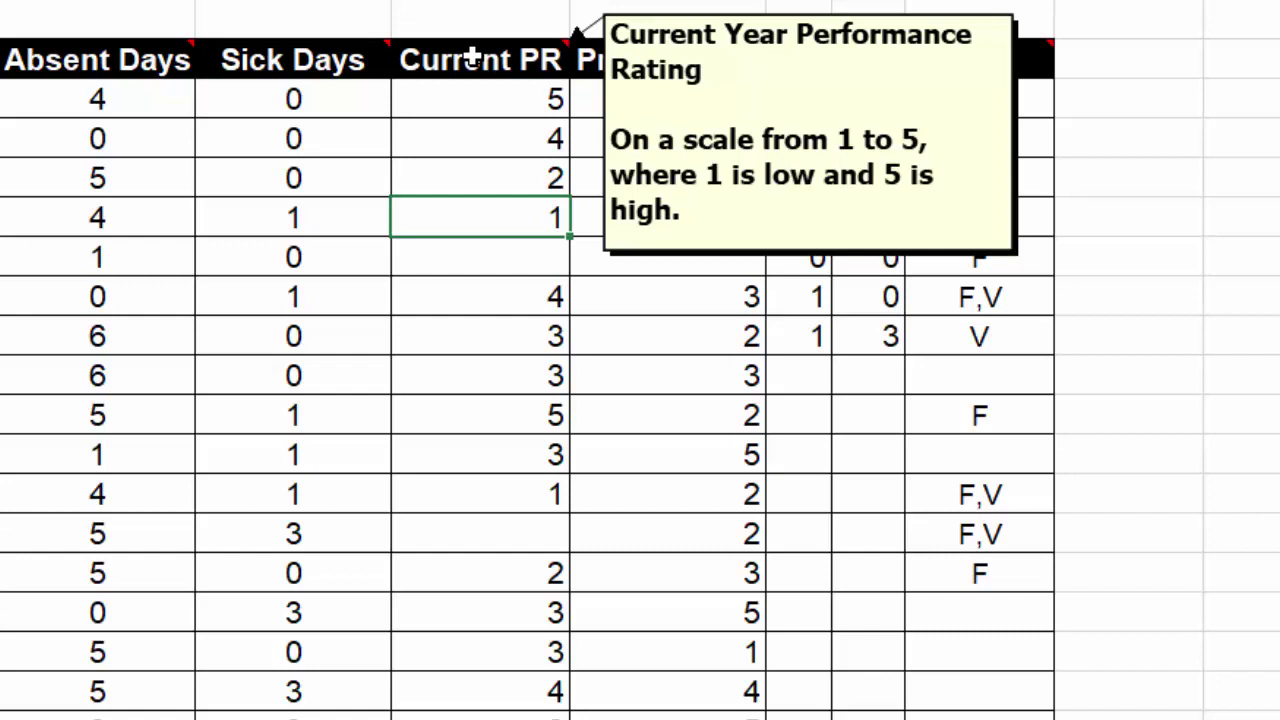
left_click(445, 177)
left_click(658, 97)
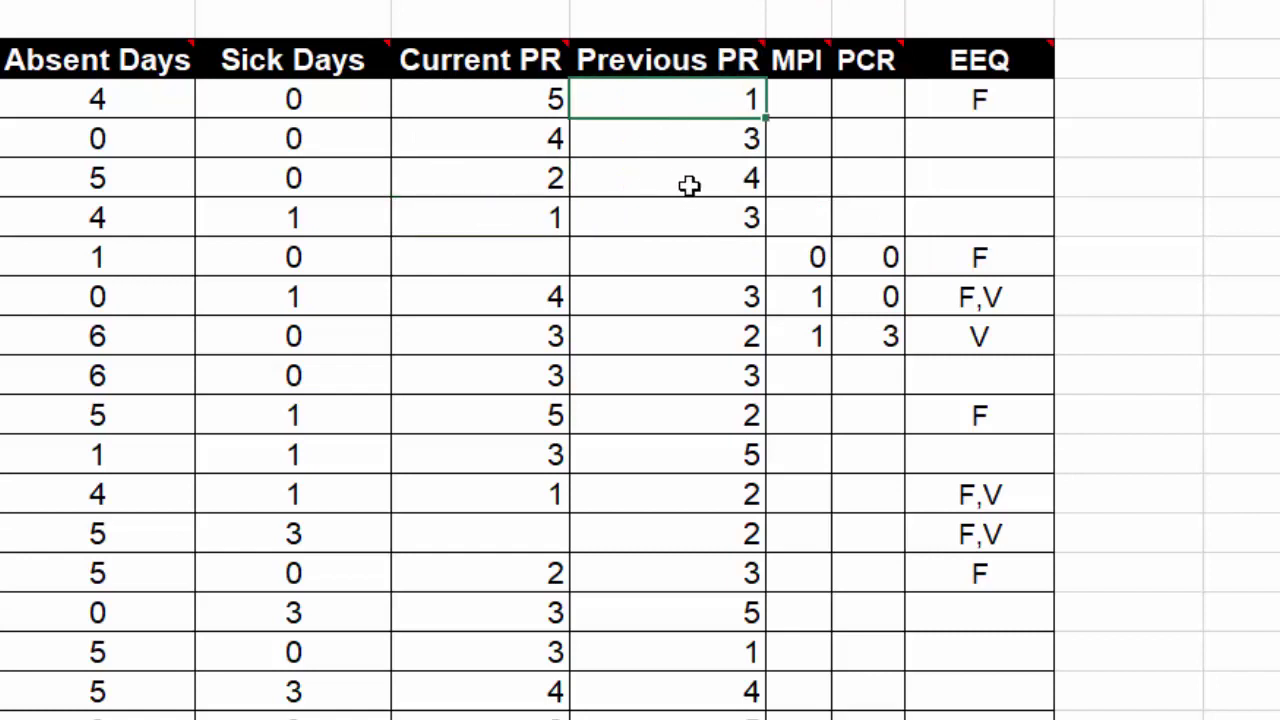
key("Left")
mouse_move(792, 60)
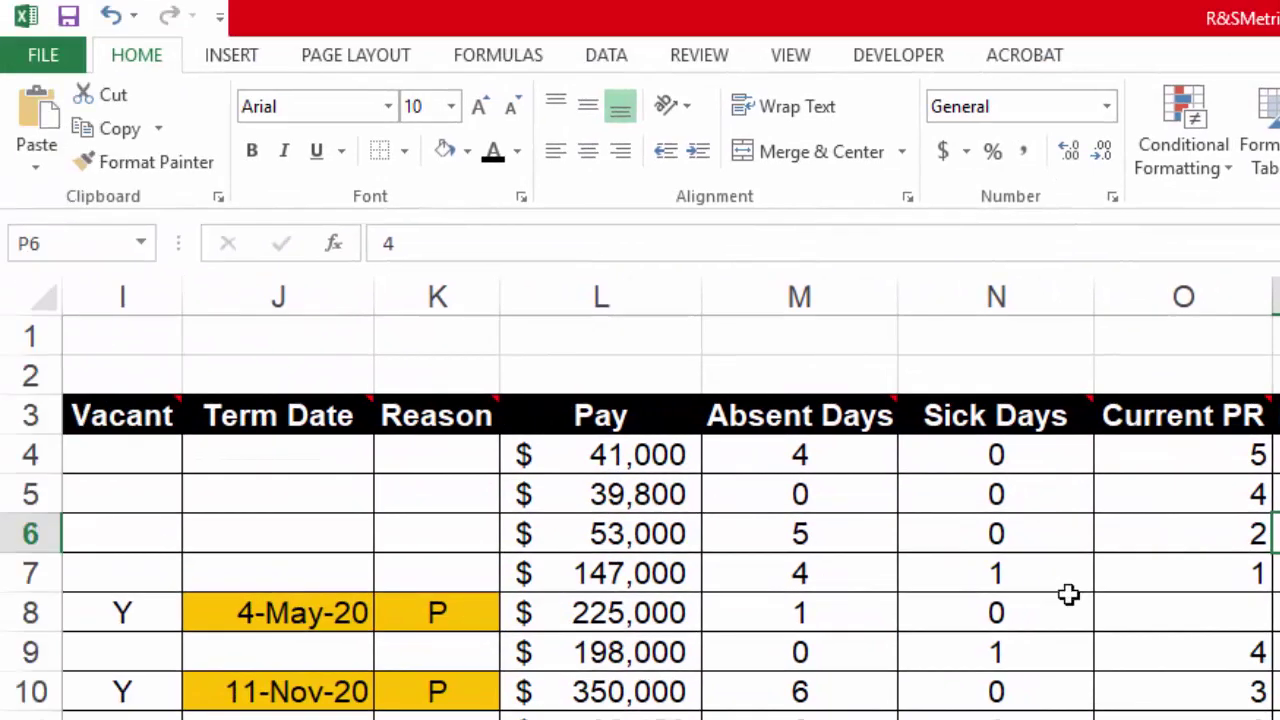
Insert a PivotTable from the staff data on a new sheet and review its hire source labels
left_click(1003, 574)
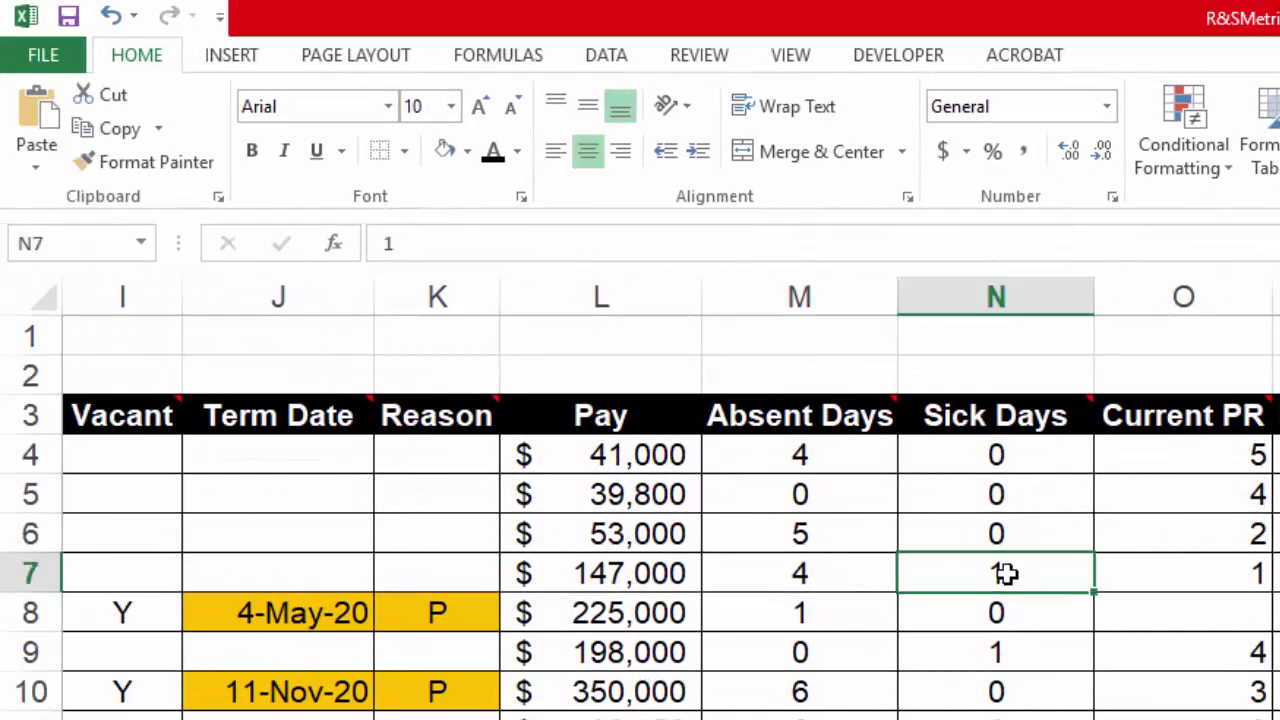
left_click(235, 60)
left_click(36, 122)
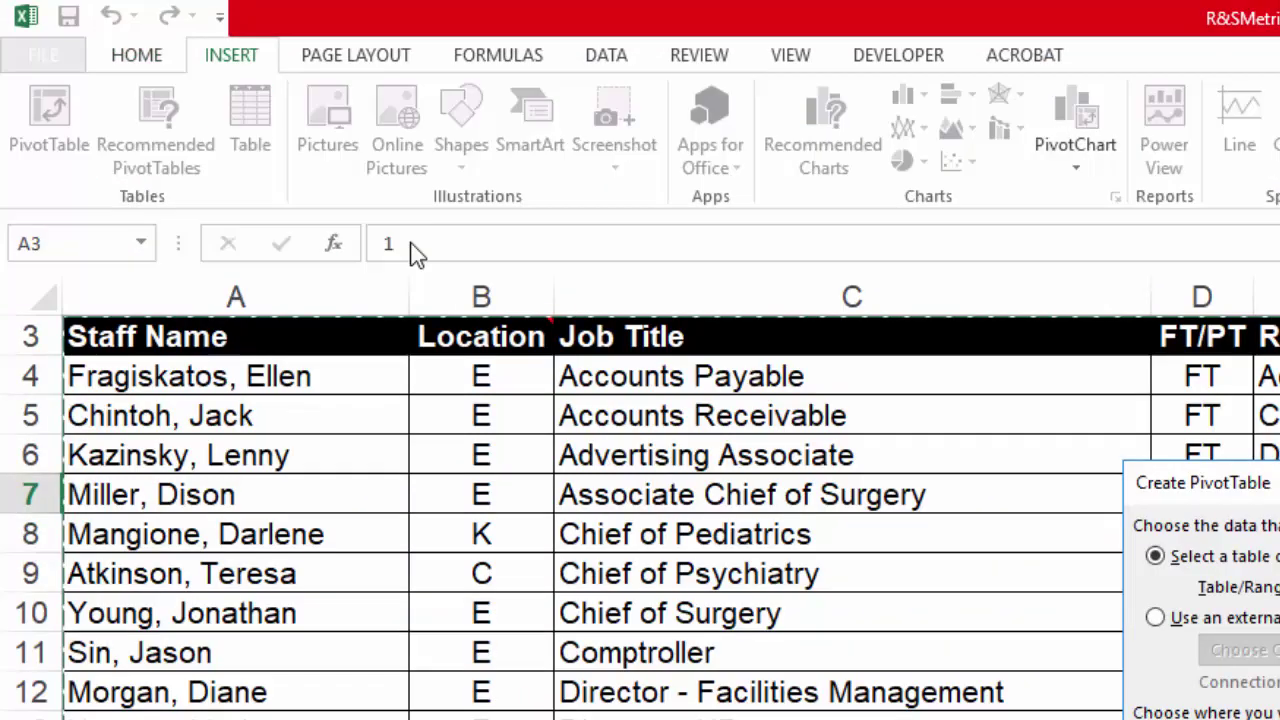
key("Return")
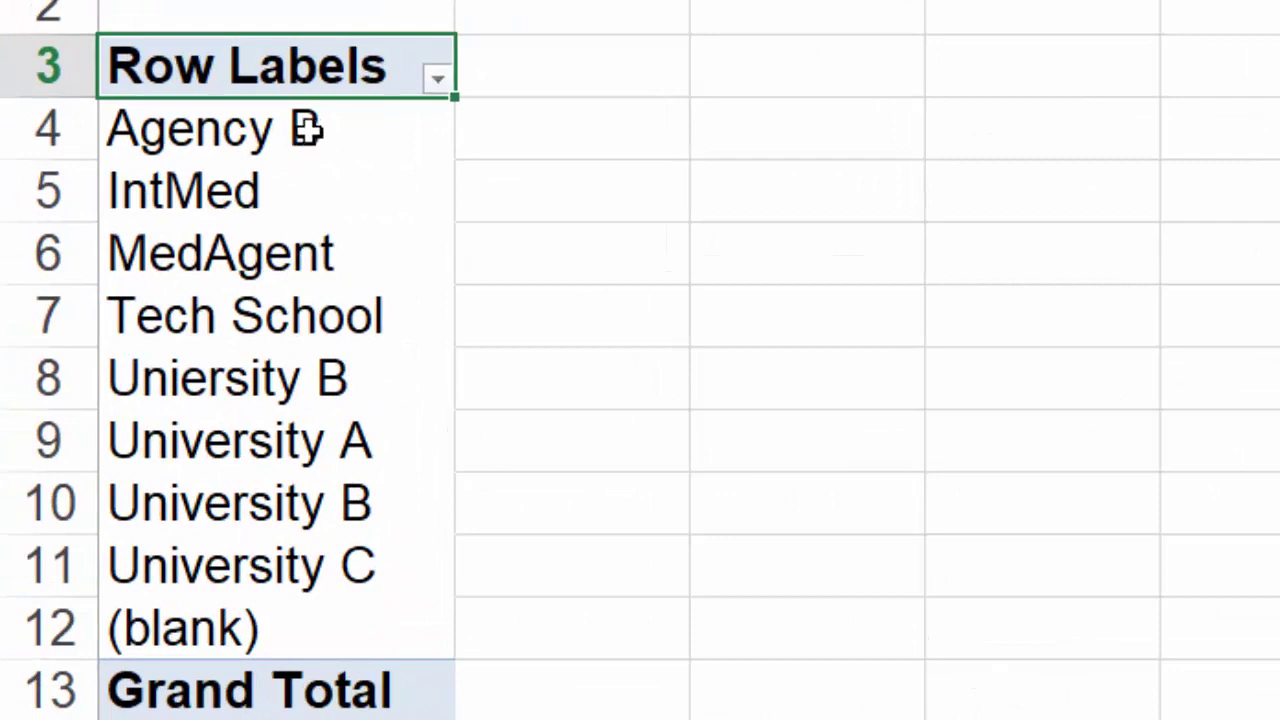
left_click_drag(309, 126, 300, 605)
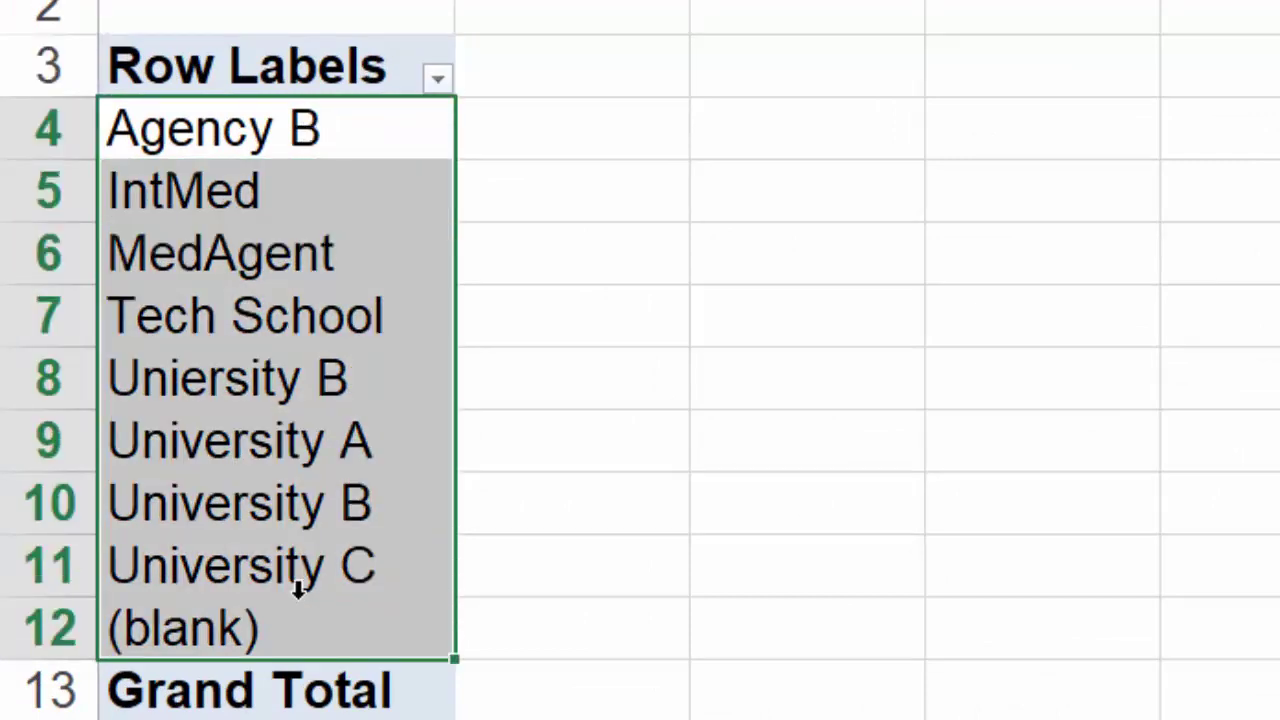
left_click(287, 435)
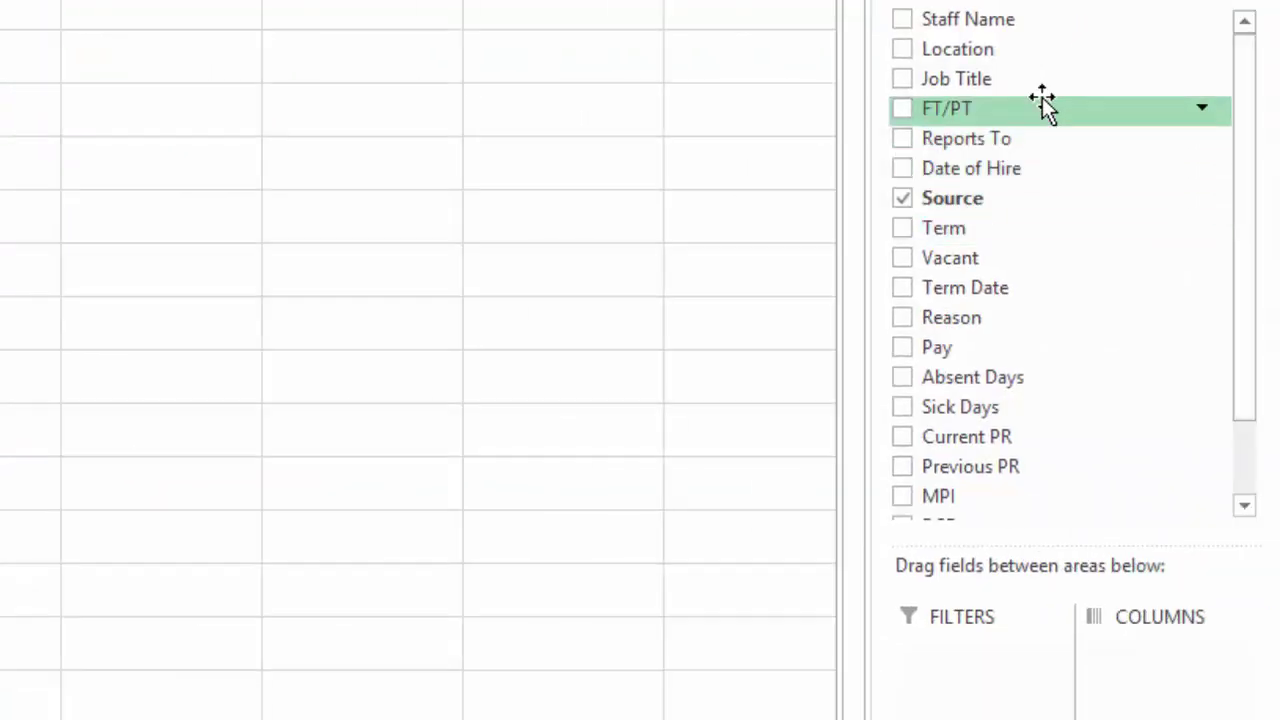
Add Job Title as a report filter and clear all titles with multiple selection enabled
left_click_drag(1009, 80, 958, 678)
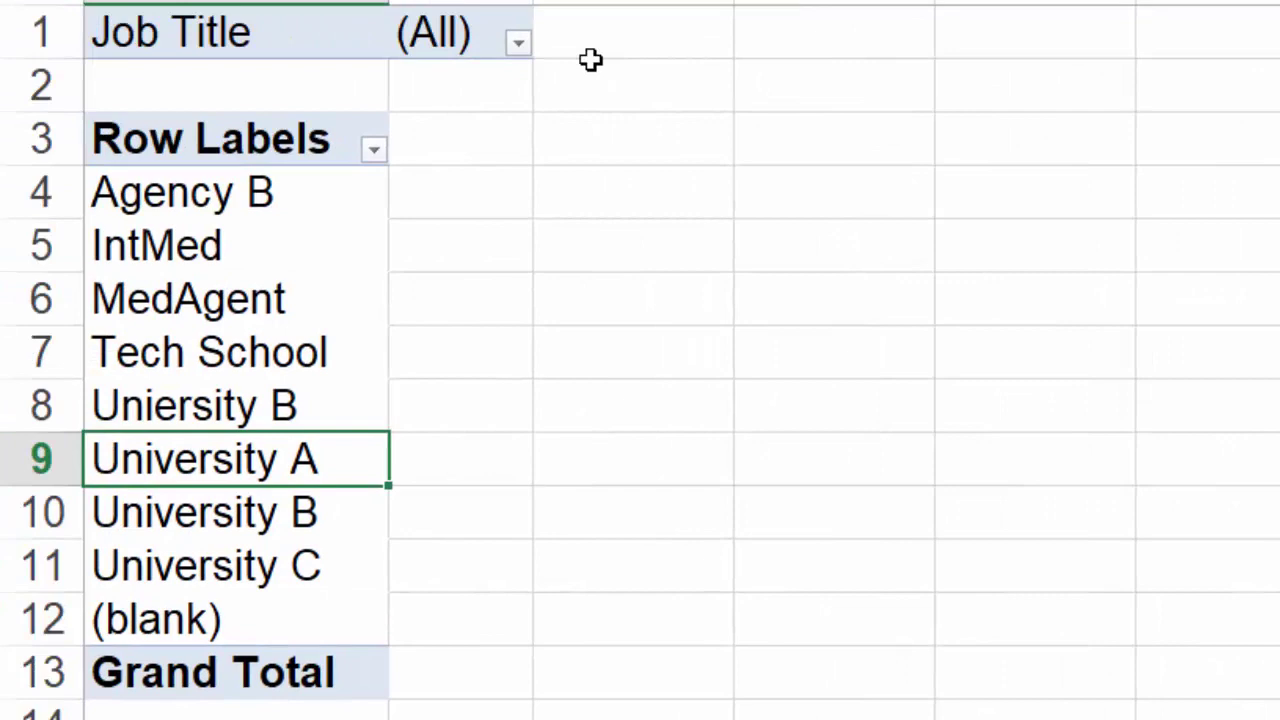
left_click(519, 43)
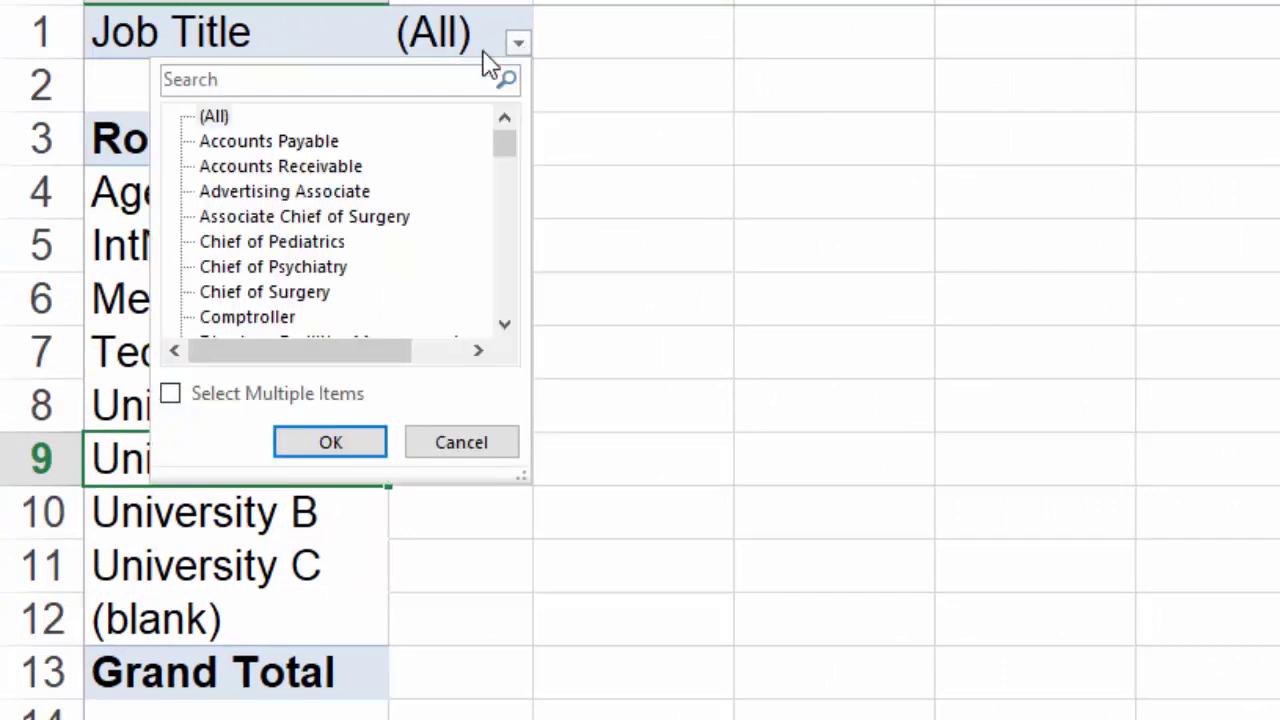
left_click(170, 393)
left_click(206, 116)
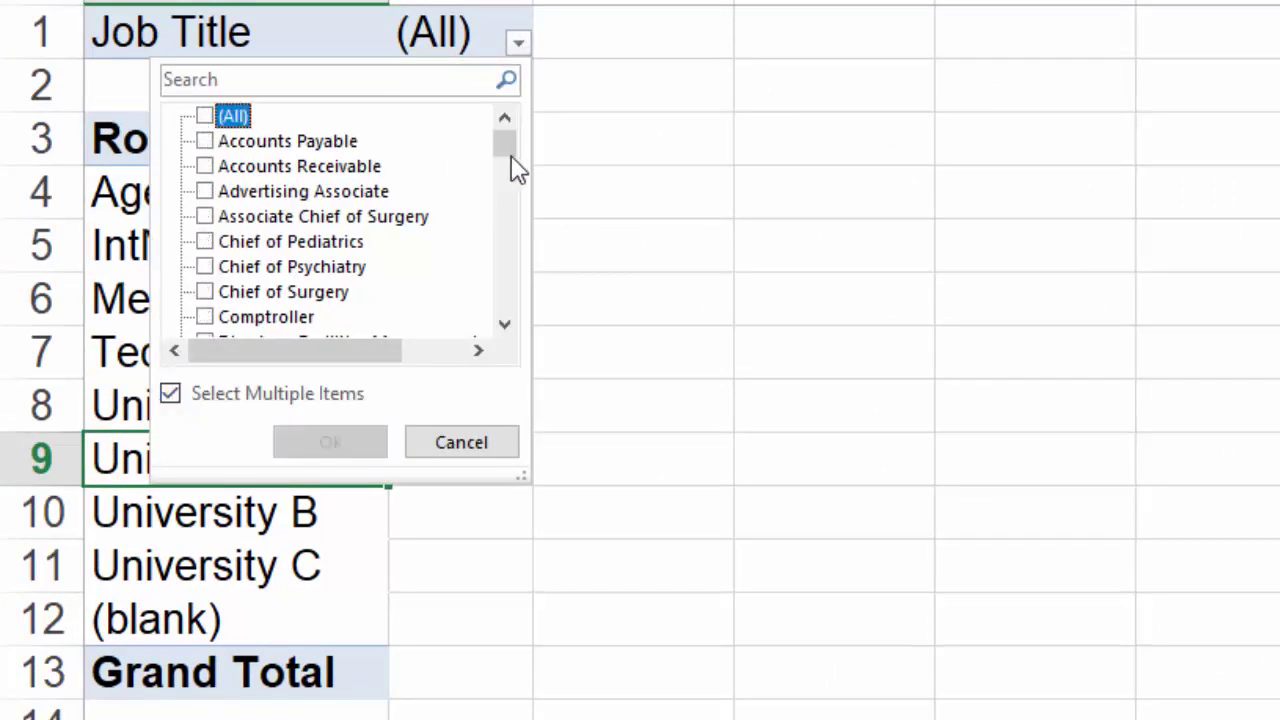
left_click_drag(511, 160, 500, 253)
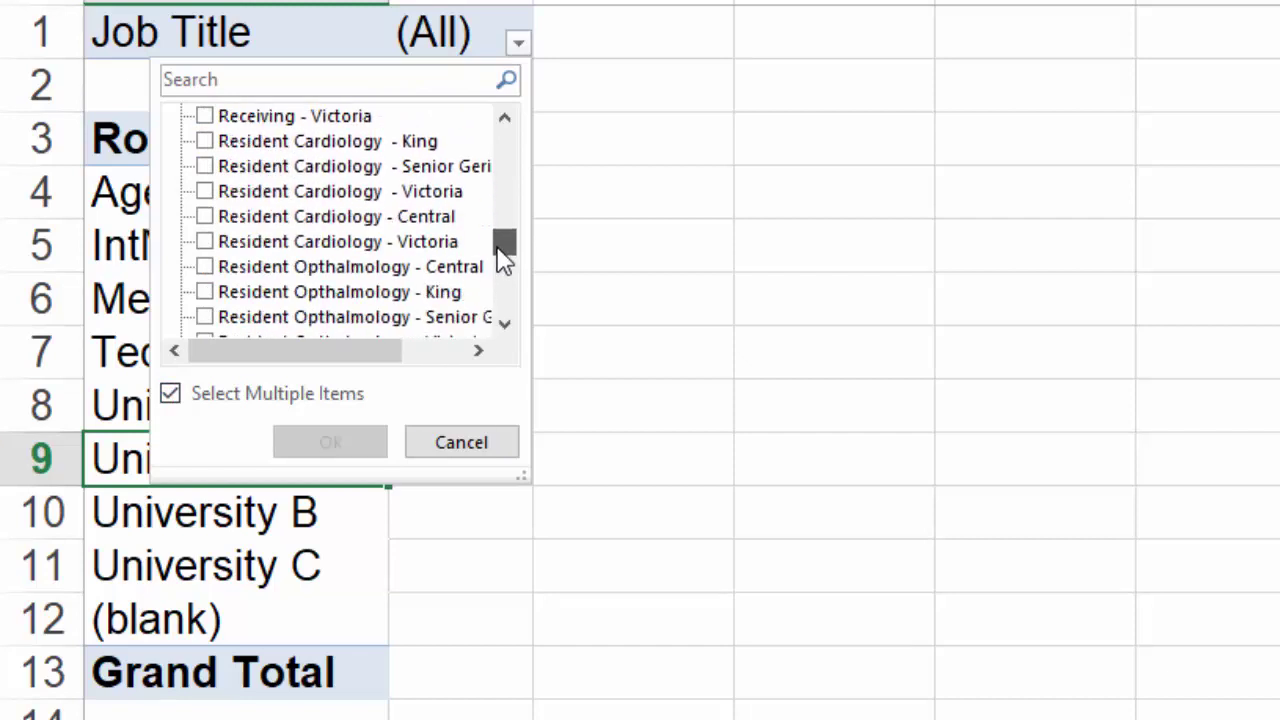
Tick the five Resident Cardiology titles, leave Resident Opthalmology - Central unticked, and apply
left_click(205, 142)
left_click(205, 168)
left_click(205, 192)
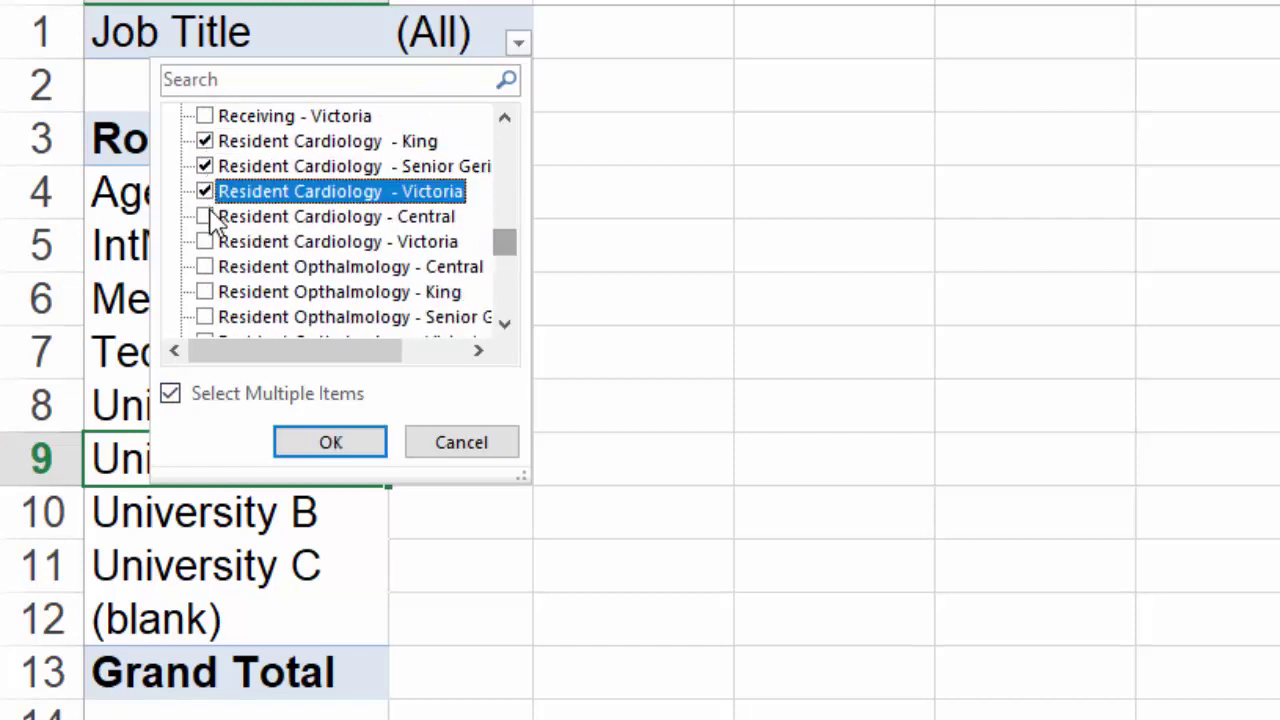
left_click(206, 216)
left_click(205, 242)
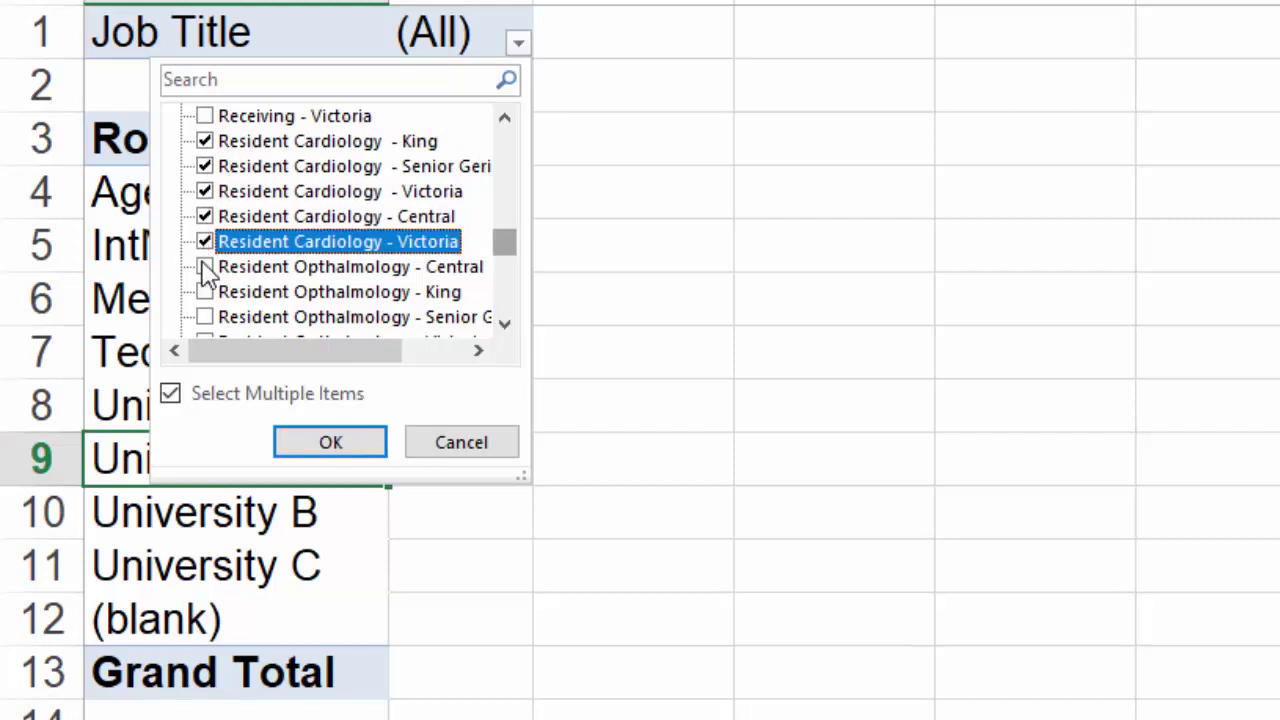
left_click(205, 267)
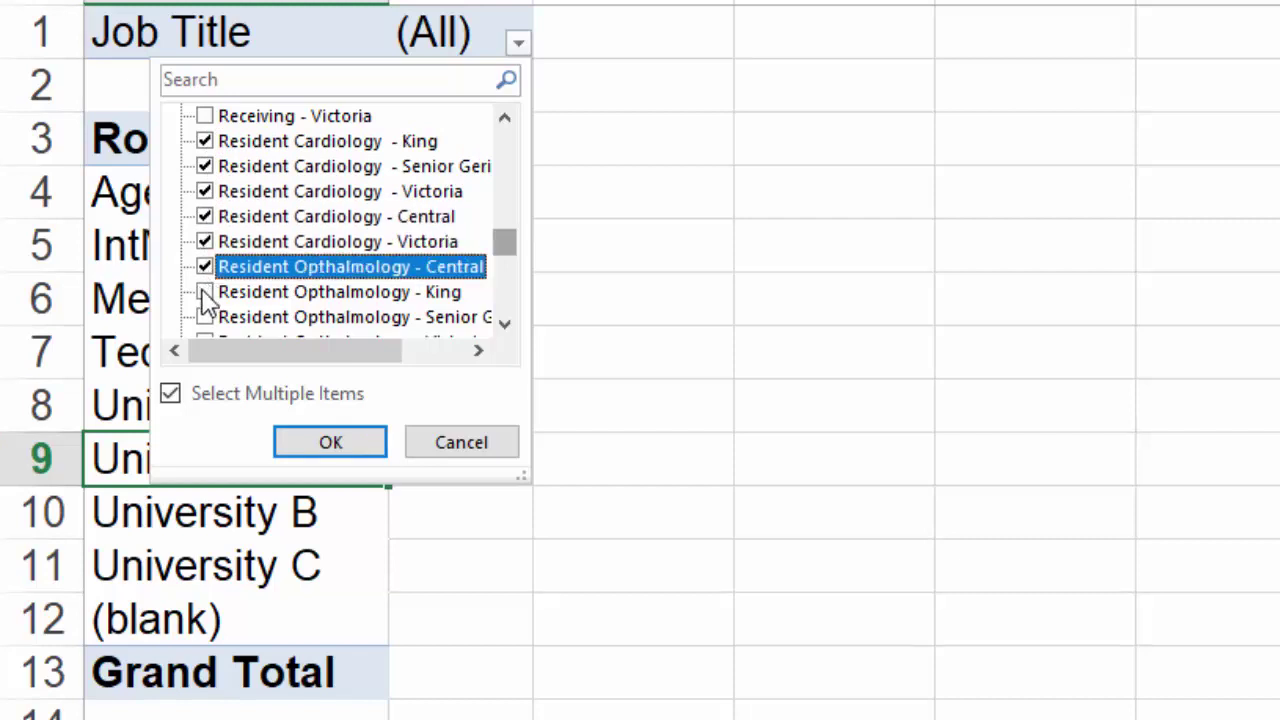
left_click(207, 267)
left_click(330, 442)
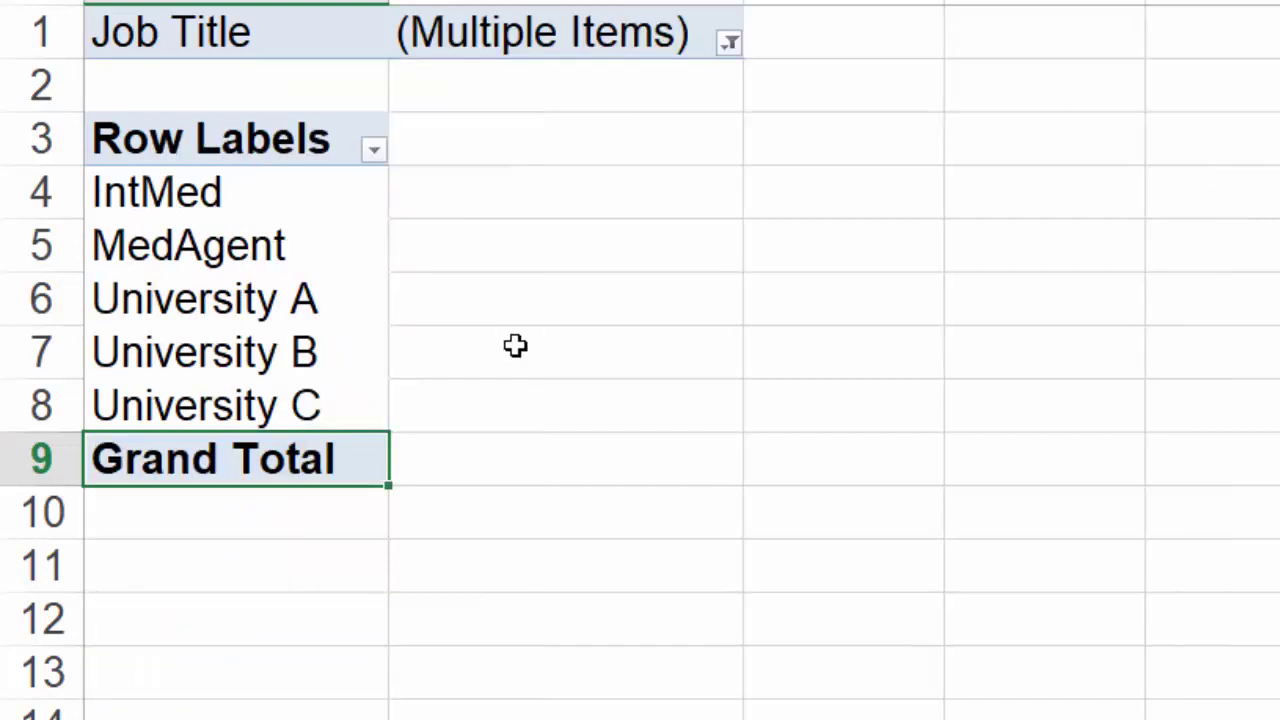
left_click(317, 551)
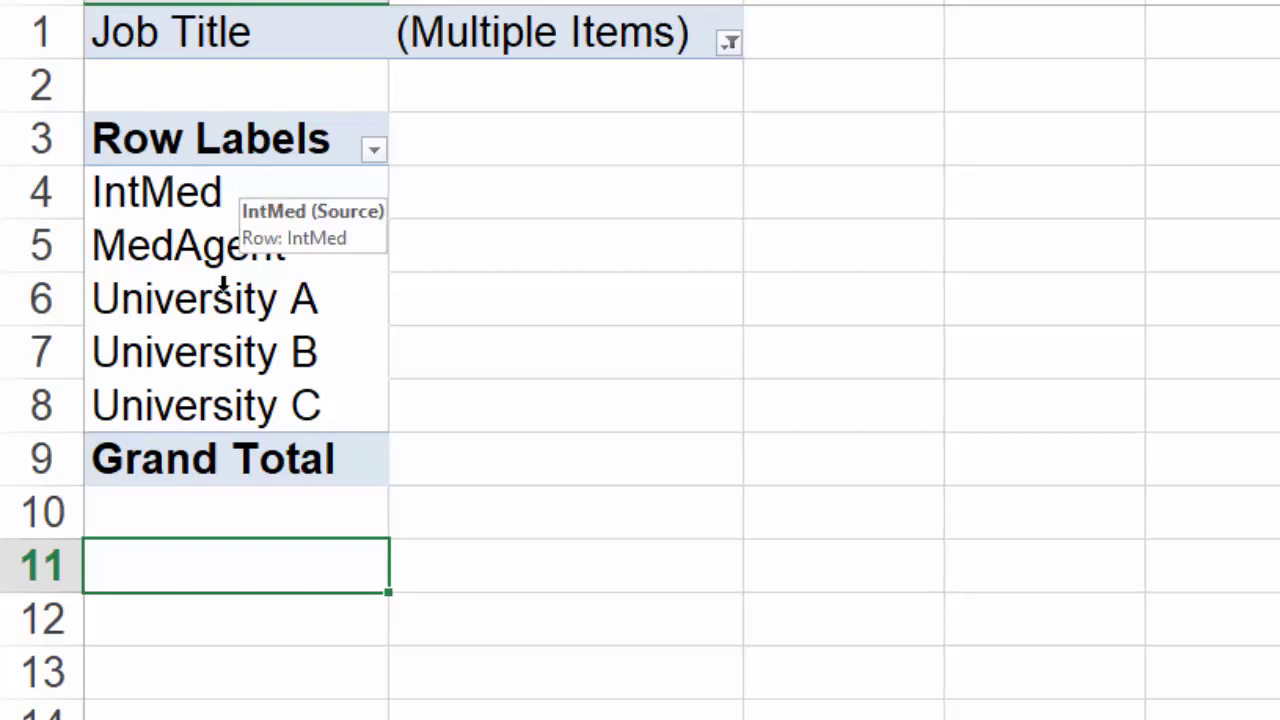
left_click_drag(263, 197, 268, 405)
left_click(222, 193)
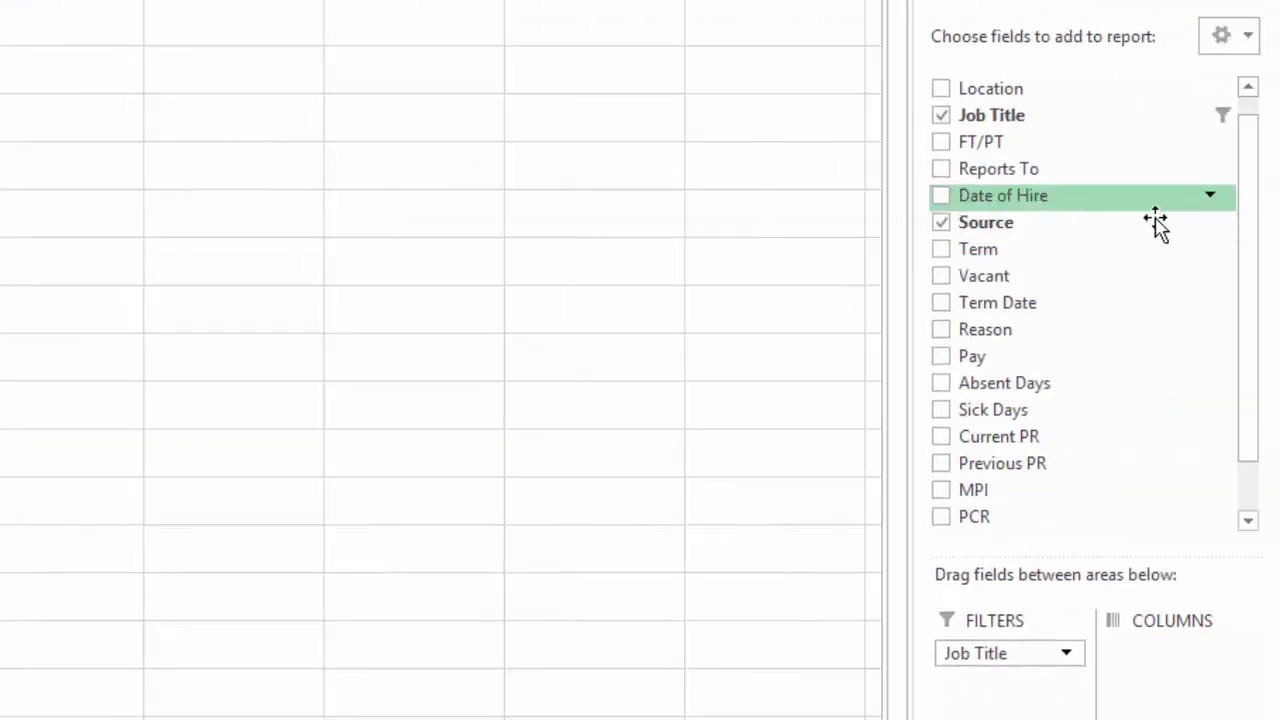
left_click_drag(1256, 247, 1256, 338)
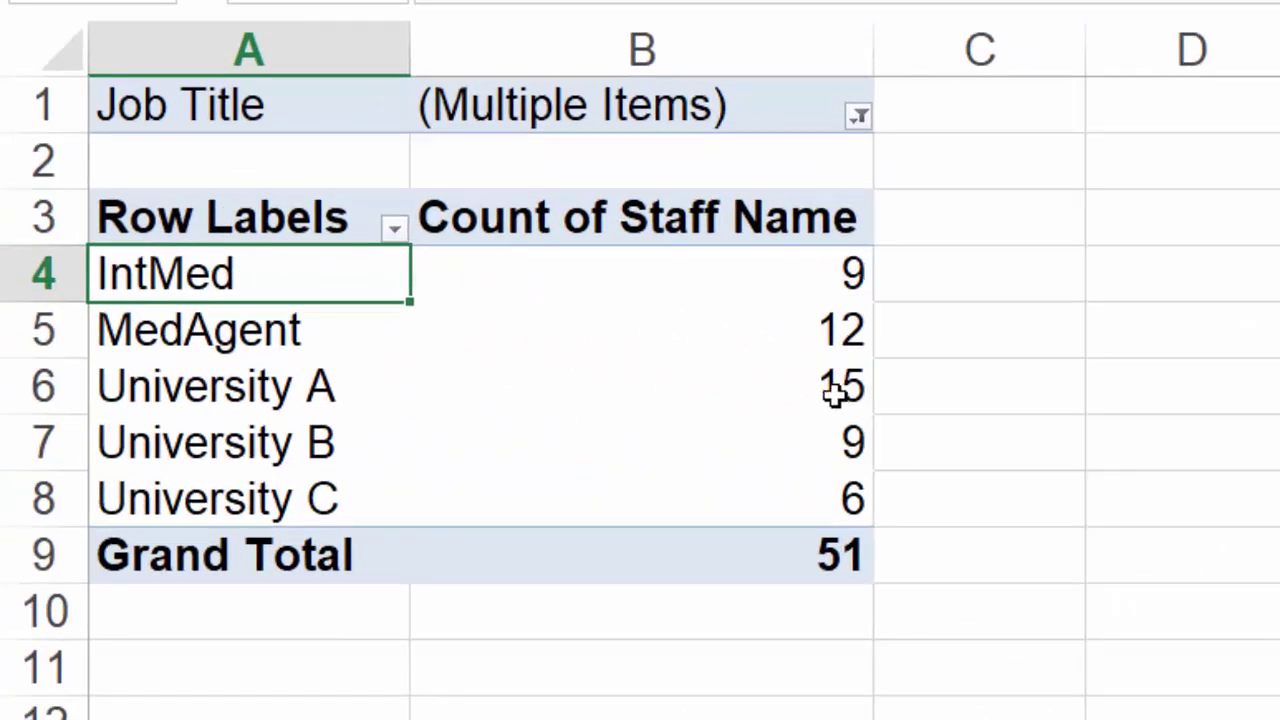
left_click(250, 290)
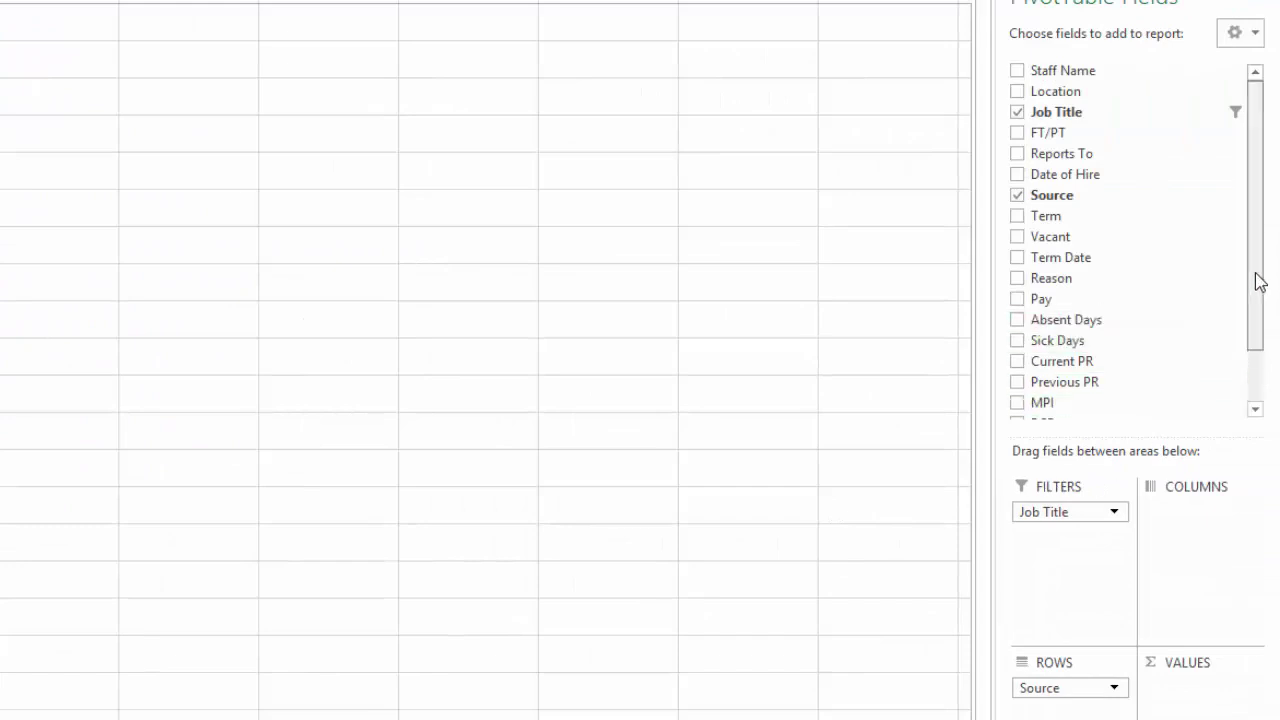
Put Current PR in Values and change its summary to Average (Grand Total 2.942857143)
left_click_drag(1257, 280, 1258, 372)
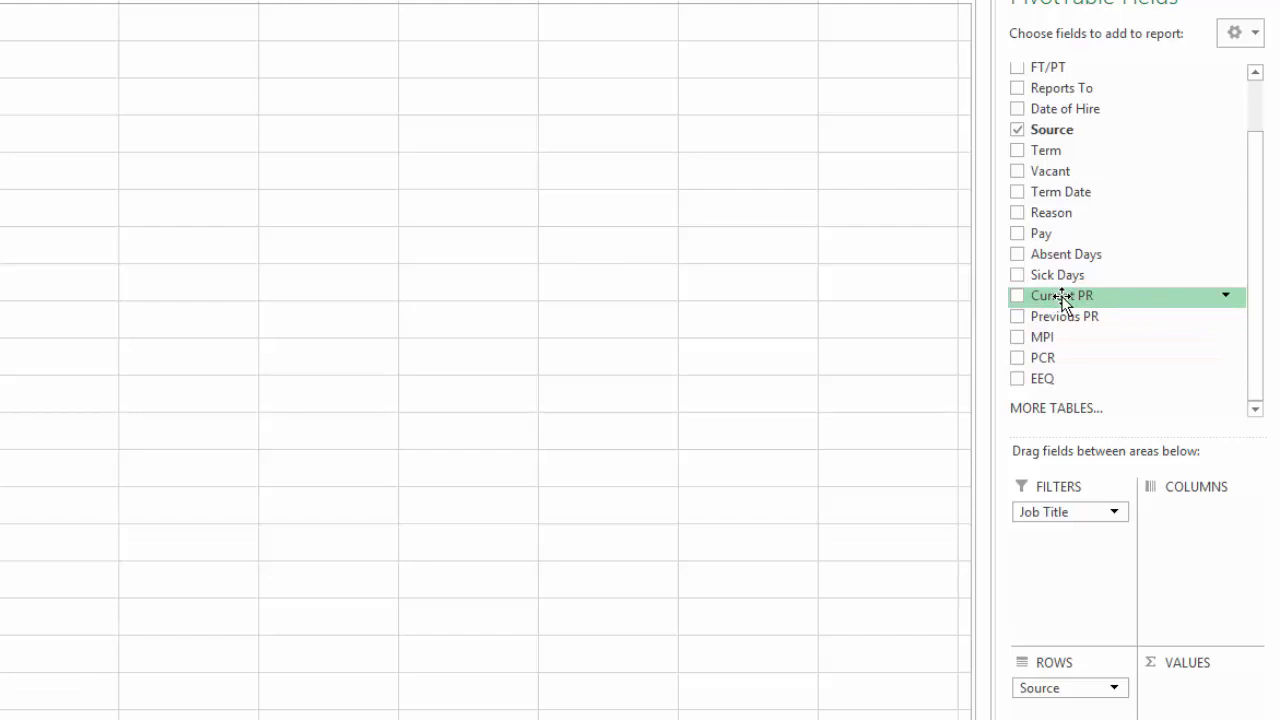
left_click_drag(1062, 300, 1195, 688)
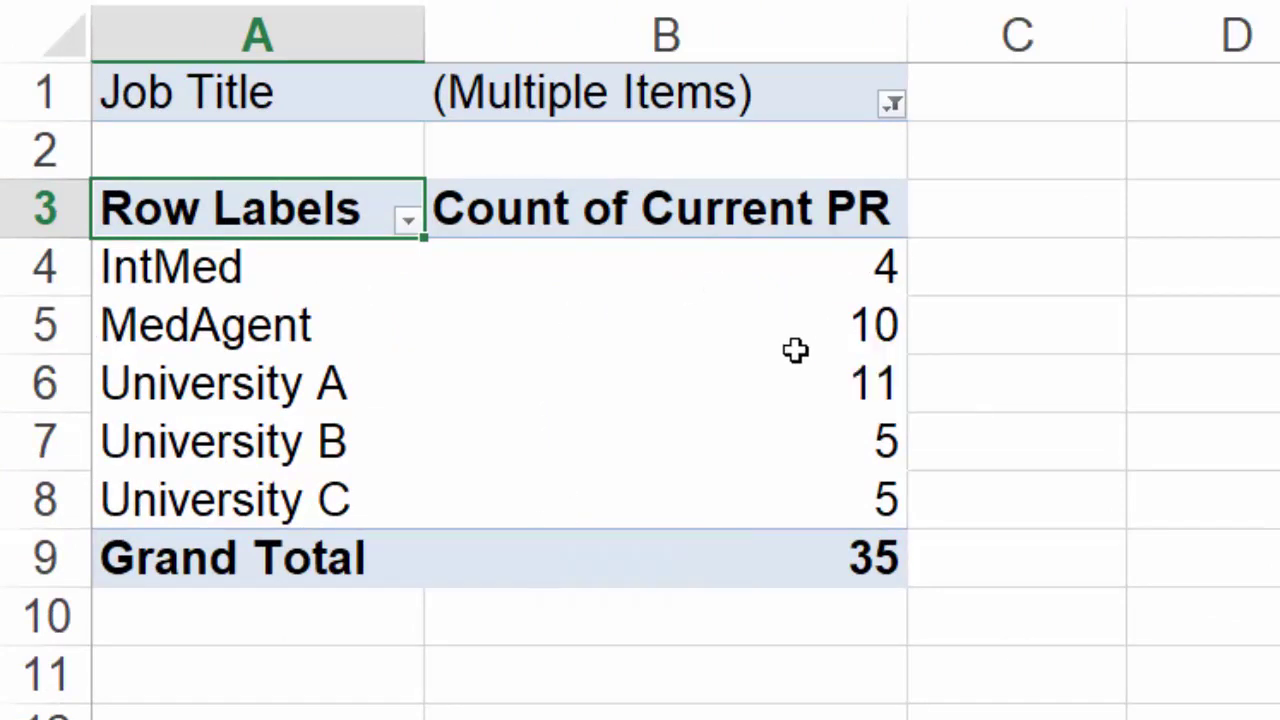
mouse_move(796, 347)
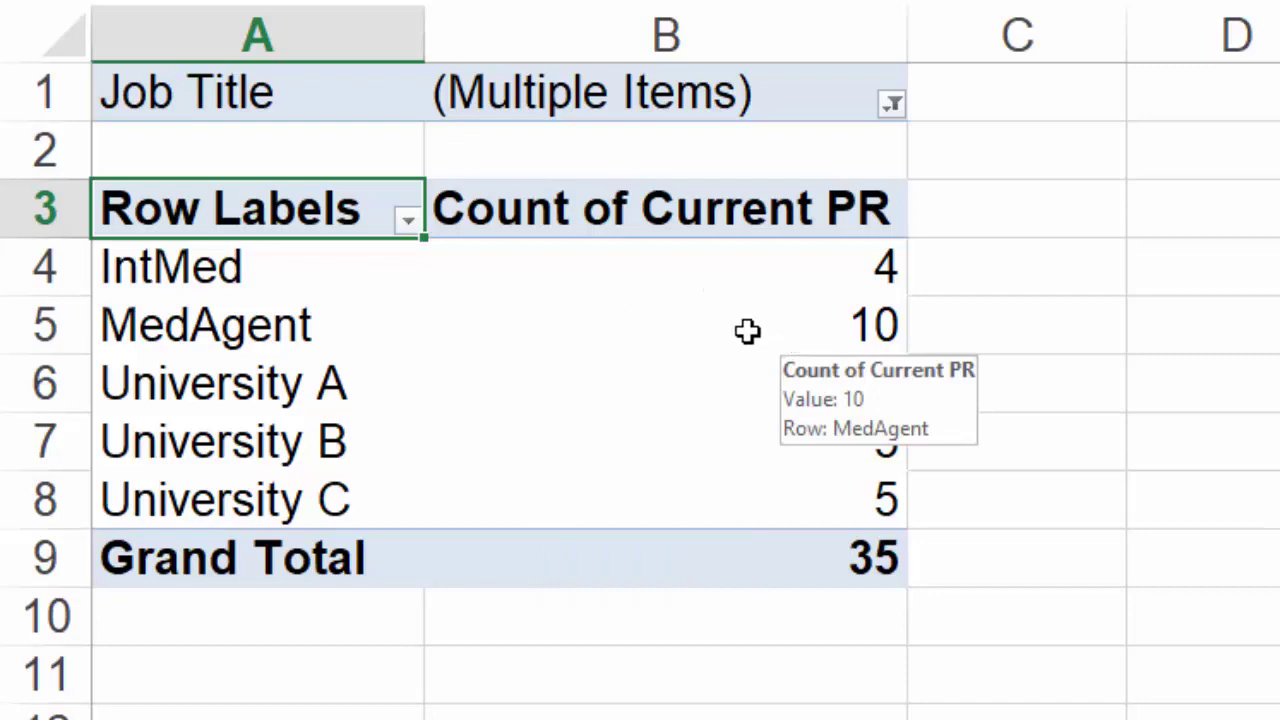
right_click(748, 331)
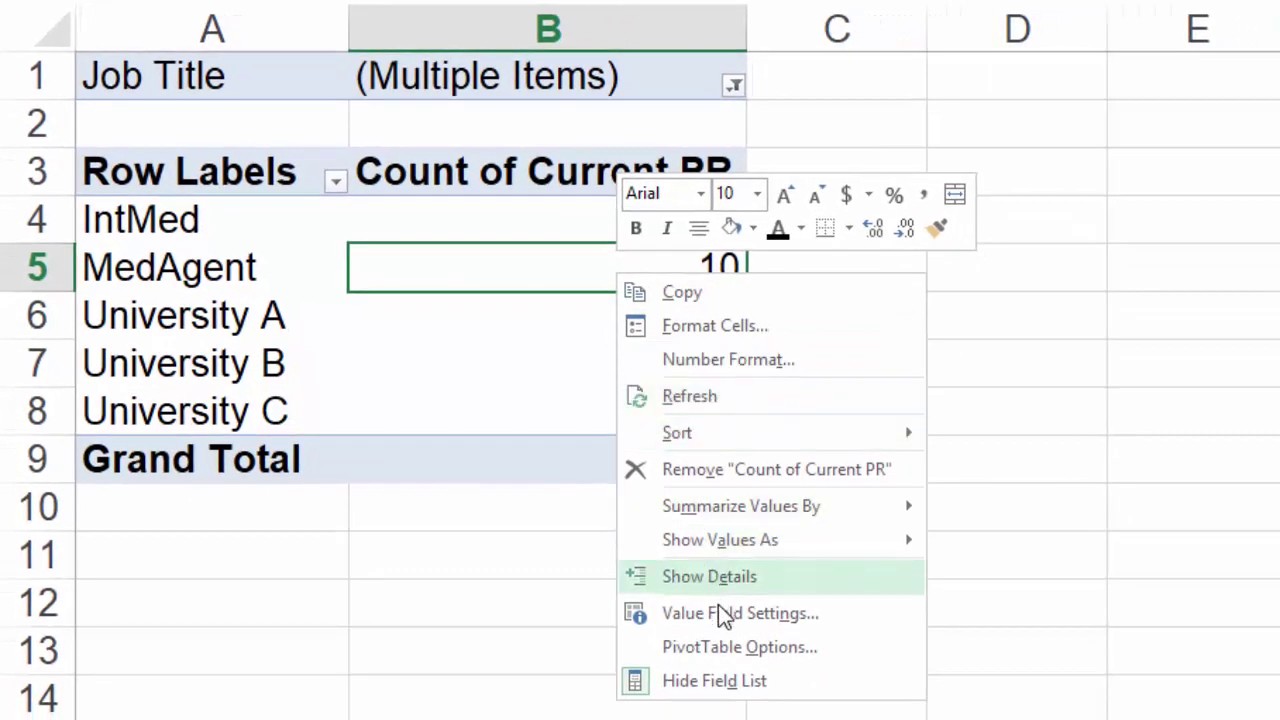
left_click(721, 613)
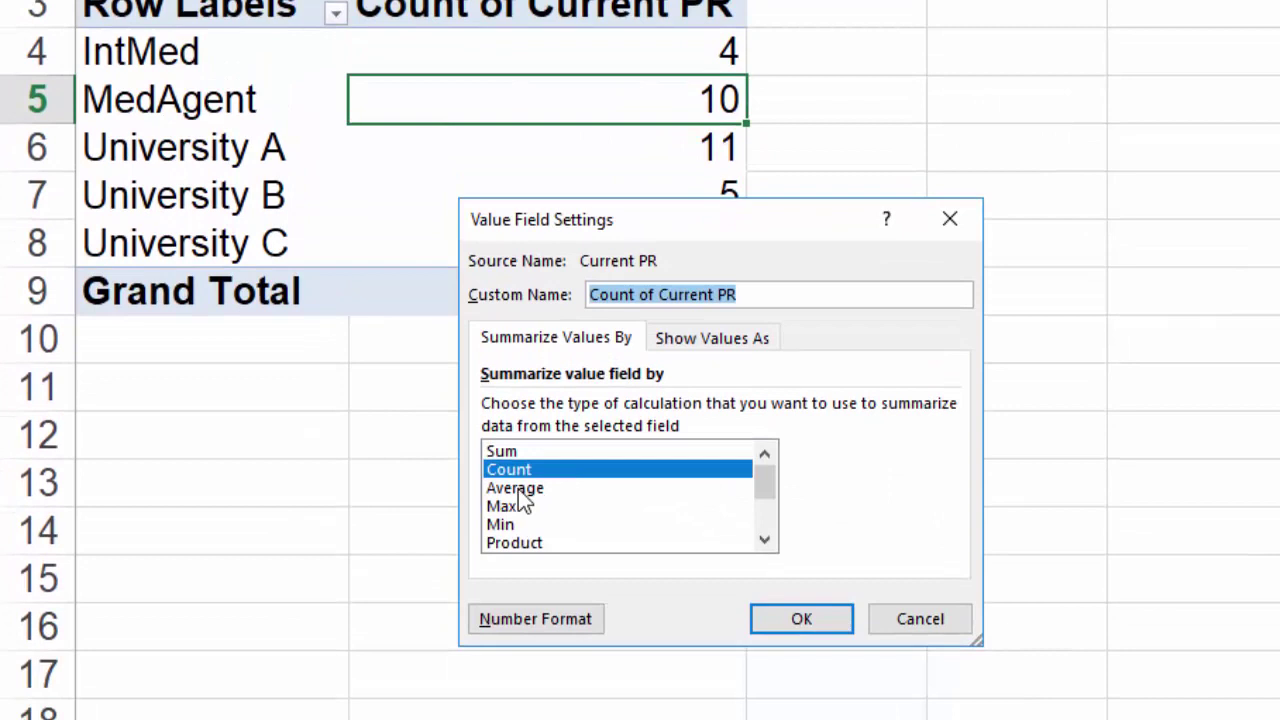
left_click(528, 661)
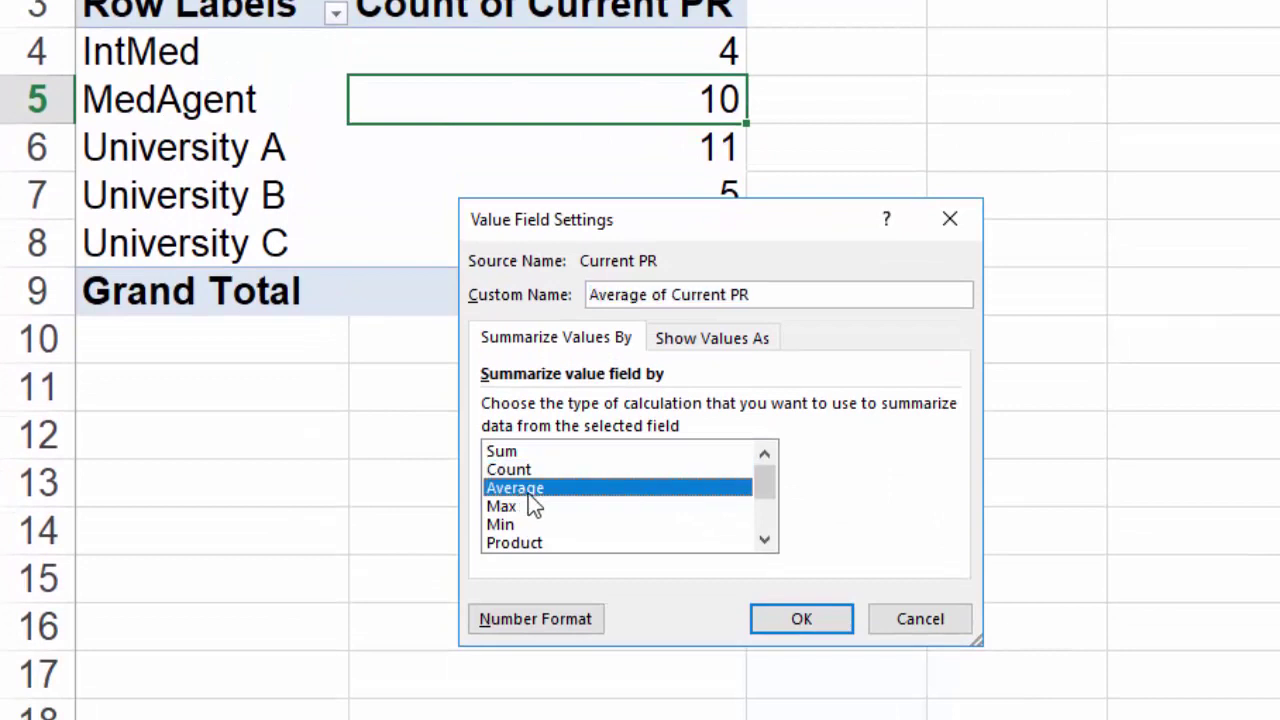
left_click(831, 619)
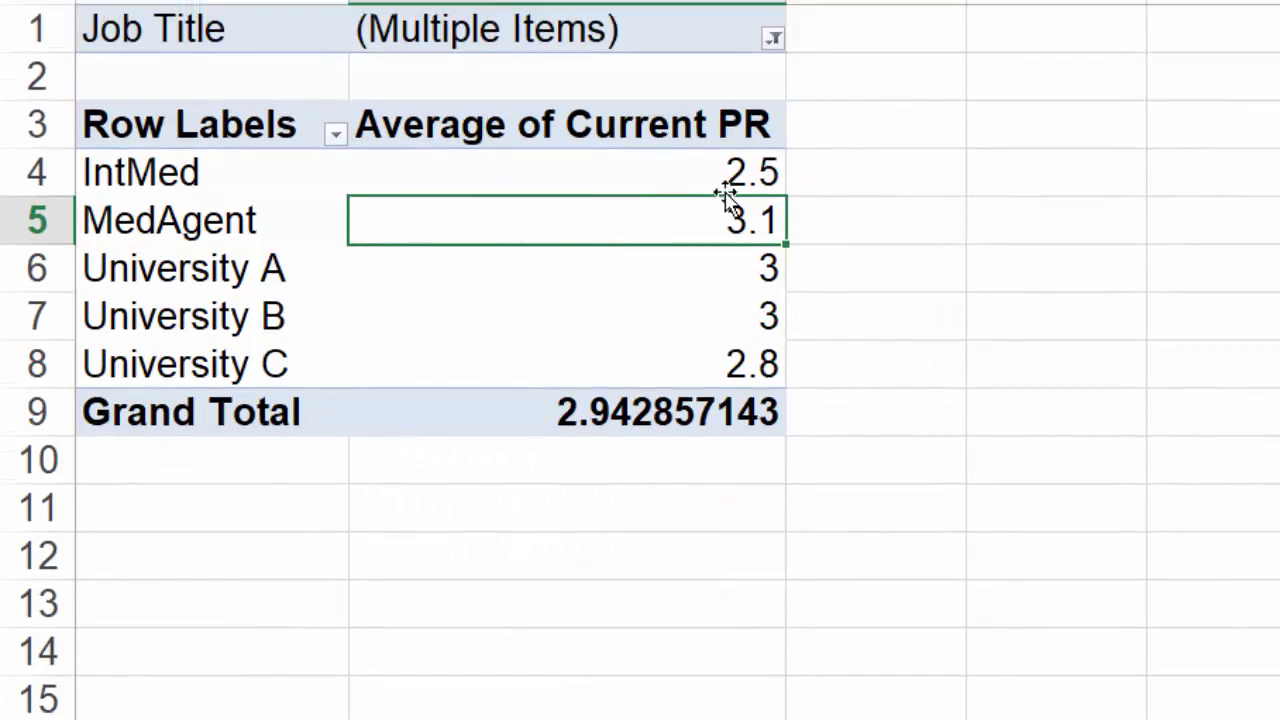
Format the Current PR averages and grand total to two decimal places (2.94)
left_click_drag(726, 171, 720, 410)
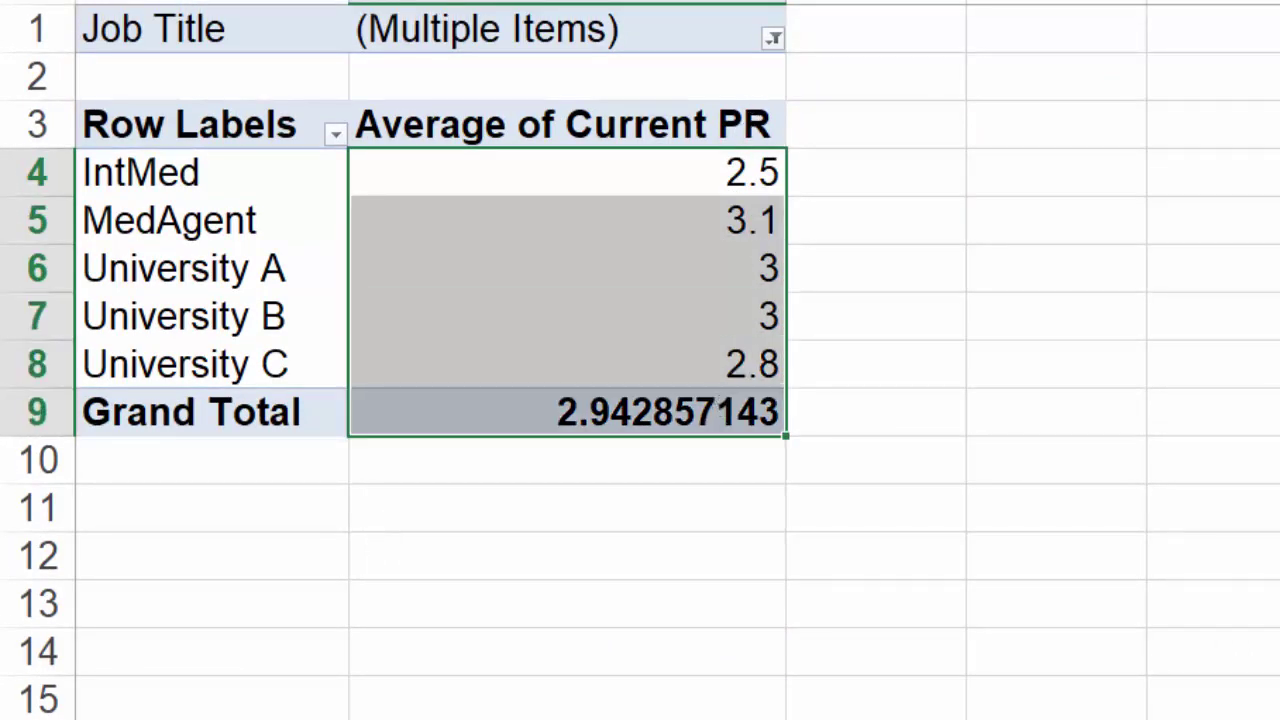
key("alt+h")
key("9")
key("alt+h")
key("0")
key("alt+h")
key("0")
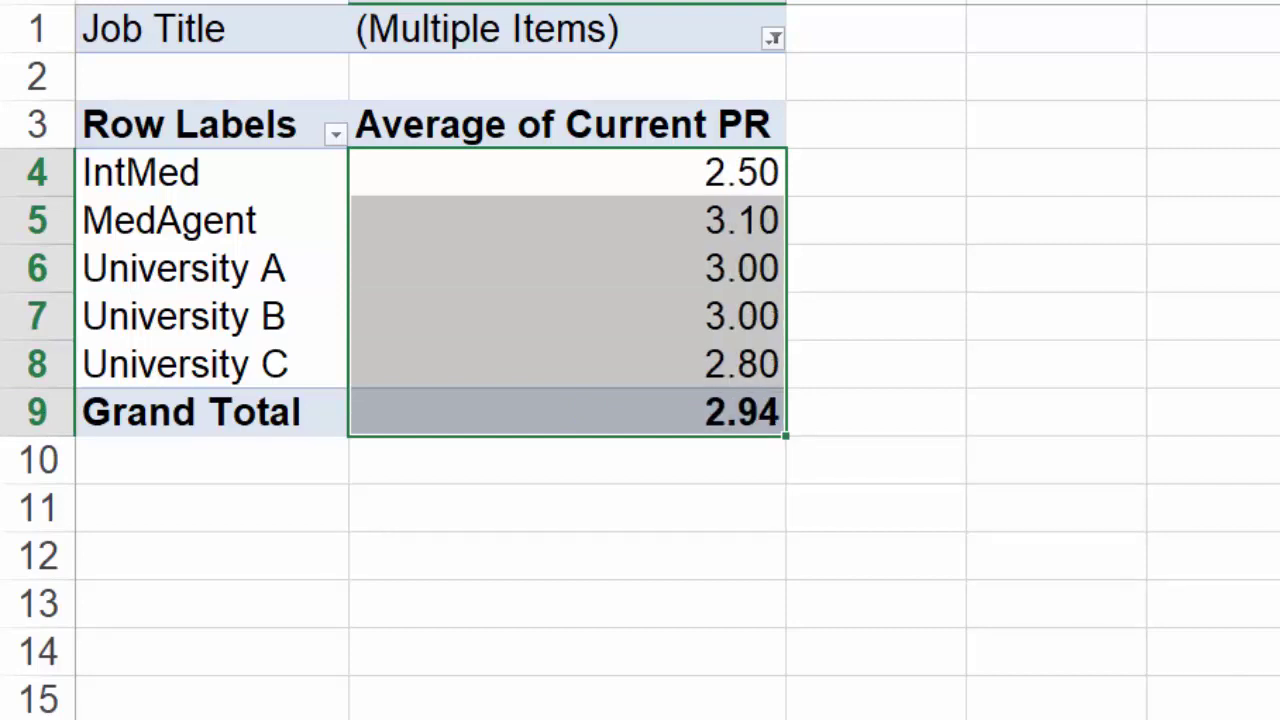
left_click(652, 466)
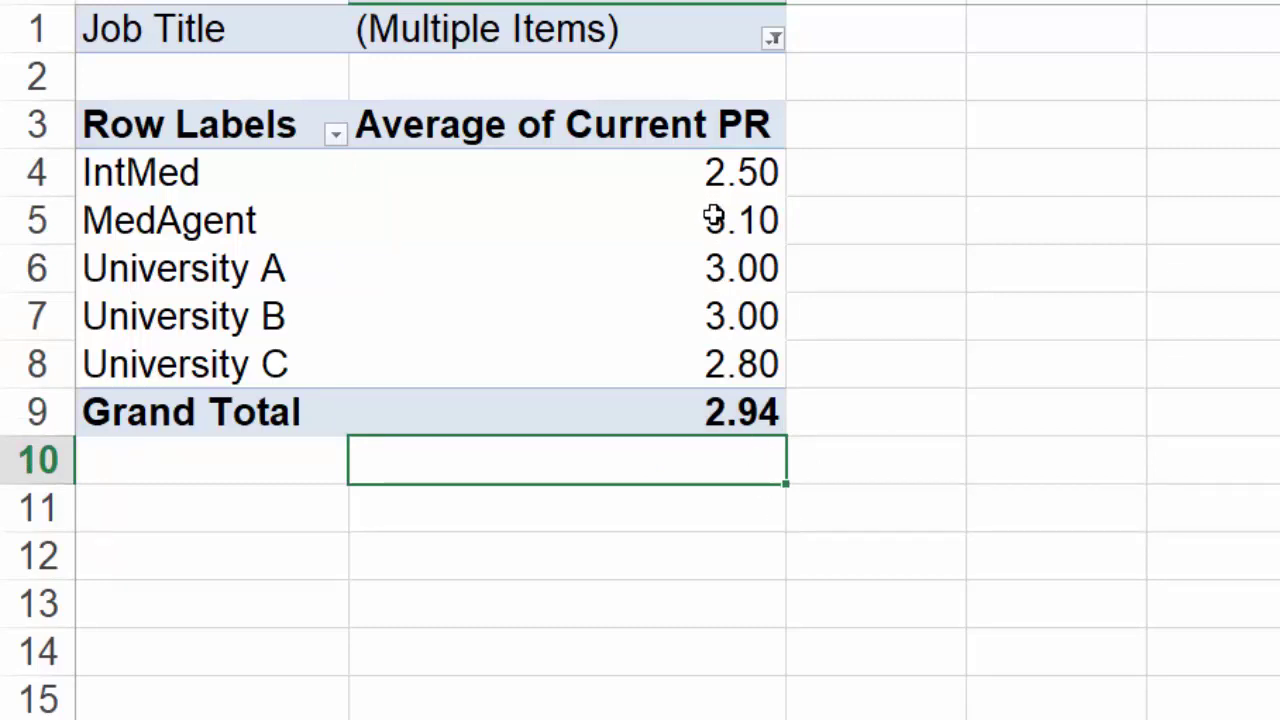
Review the averages for MedAgent (3.10), IntMed (2.50) and University C (2.80)
left_click_drag(236, 221, 249, 318)
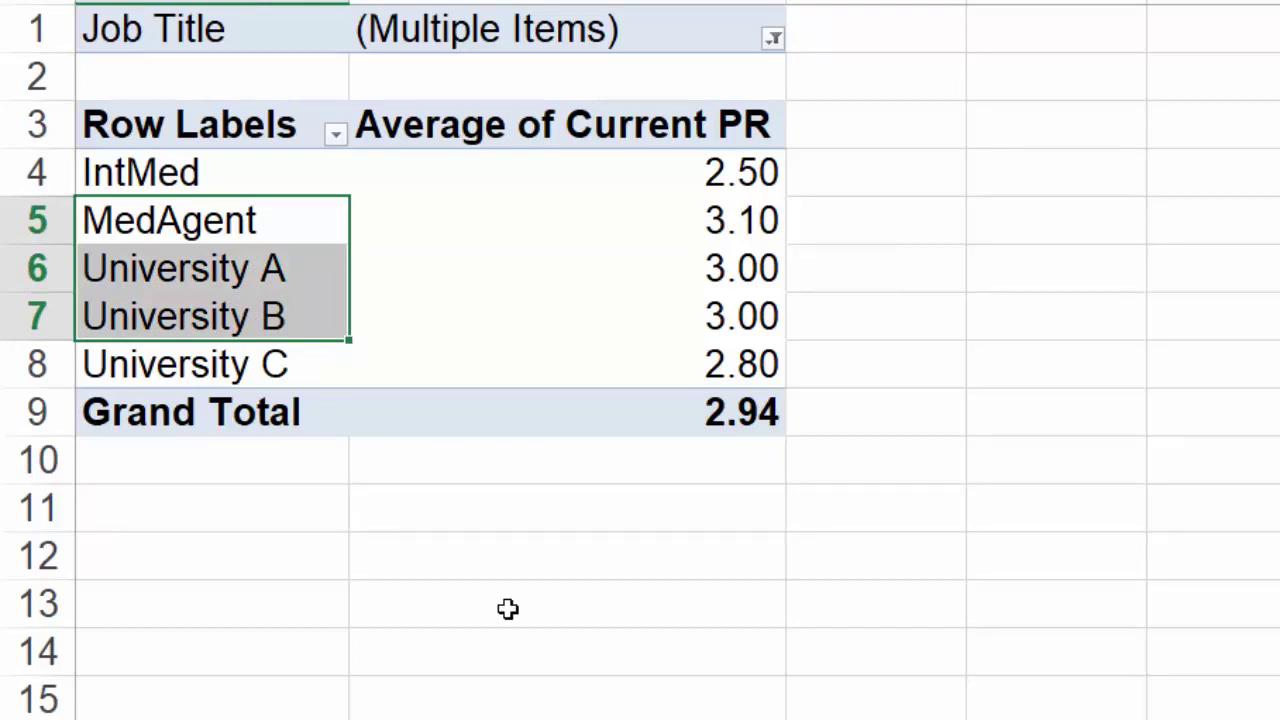
left_click(740, 216)
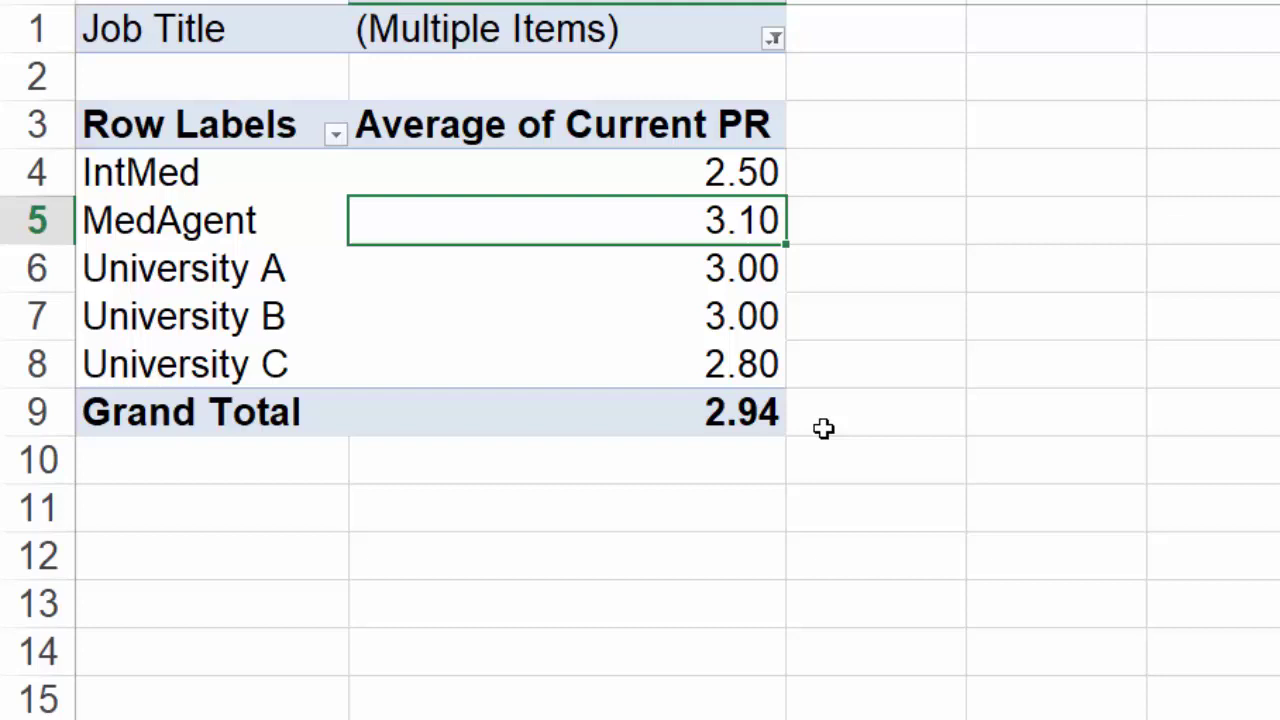
left_click(690, 166)
left_click(663, 363)
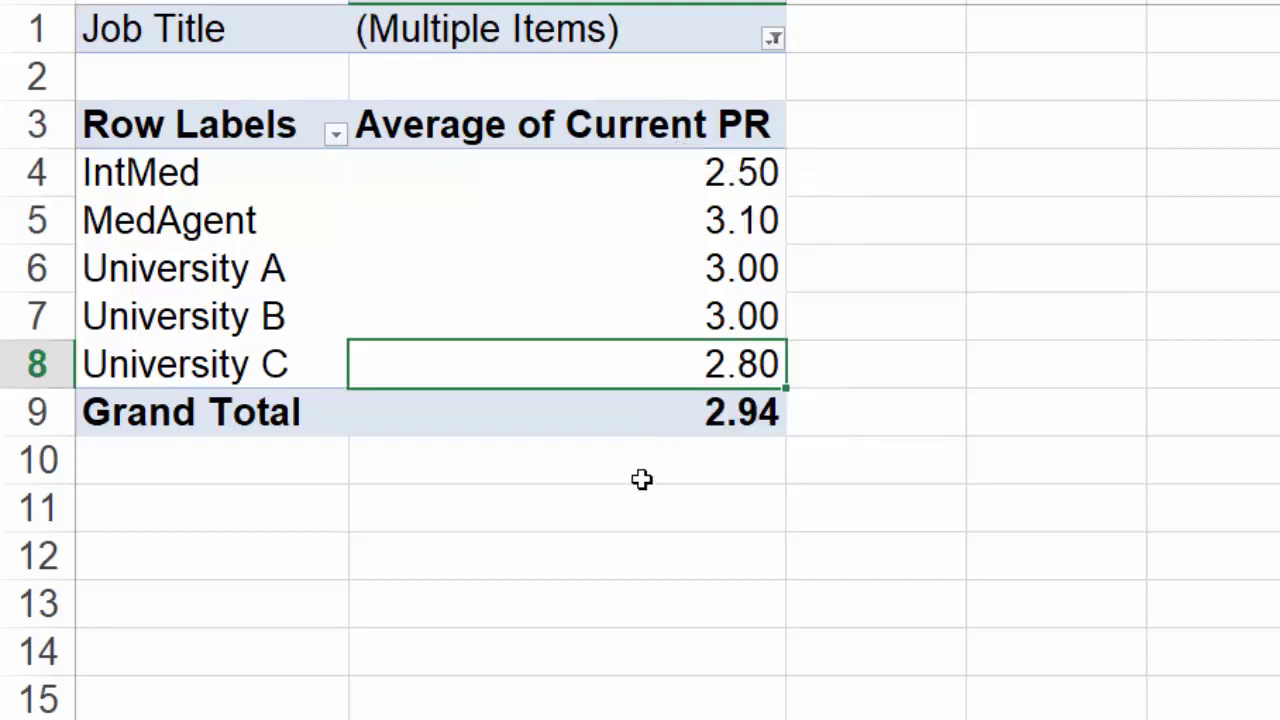
left_click(677, 170)
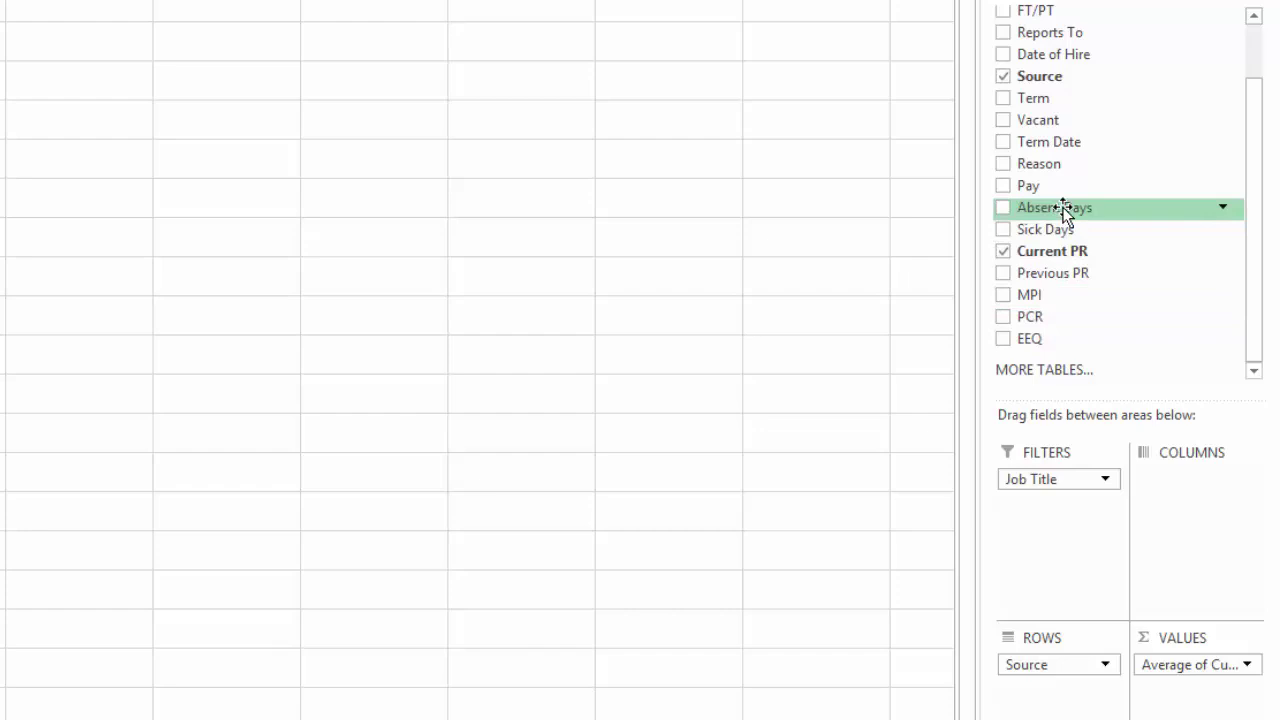
Add Absent Days to Values as Sum of Absent Days, totalling 169.13
left_click_drag(1063, 205, 1198, 710)
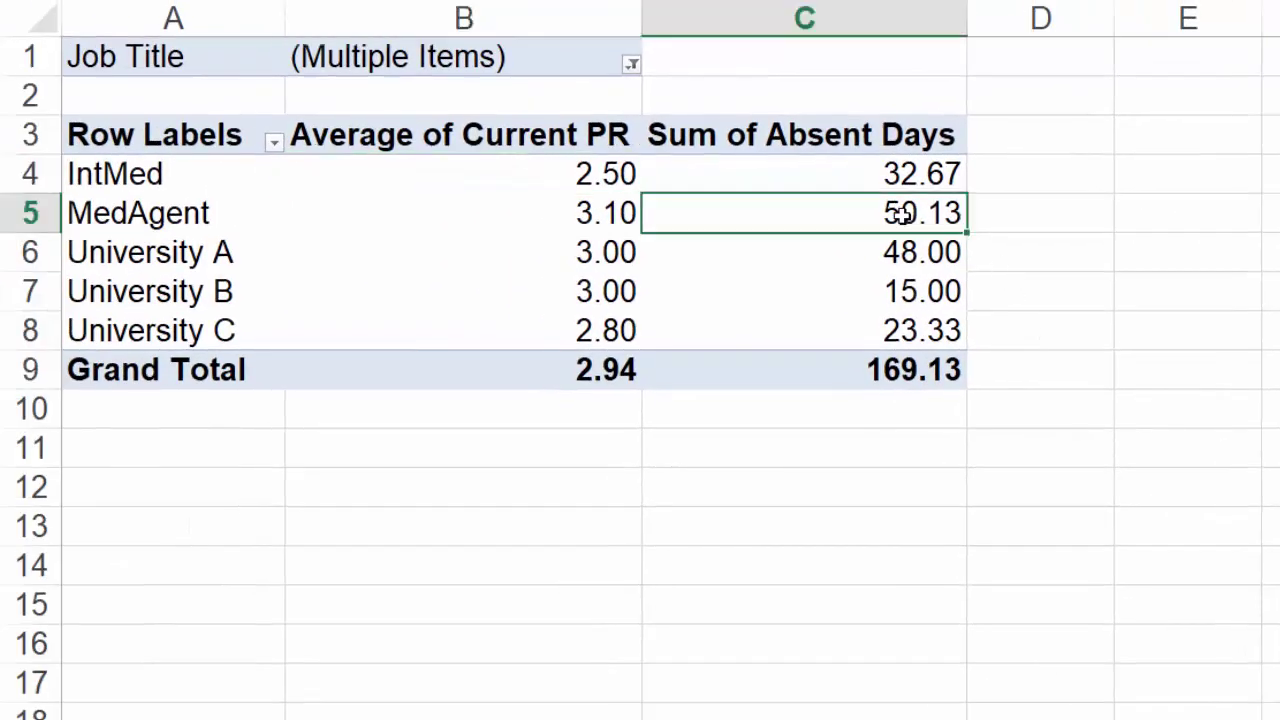
Switch Absent Days to Average and check the MedAgent and University B values
left_click(933, 492)
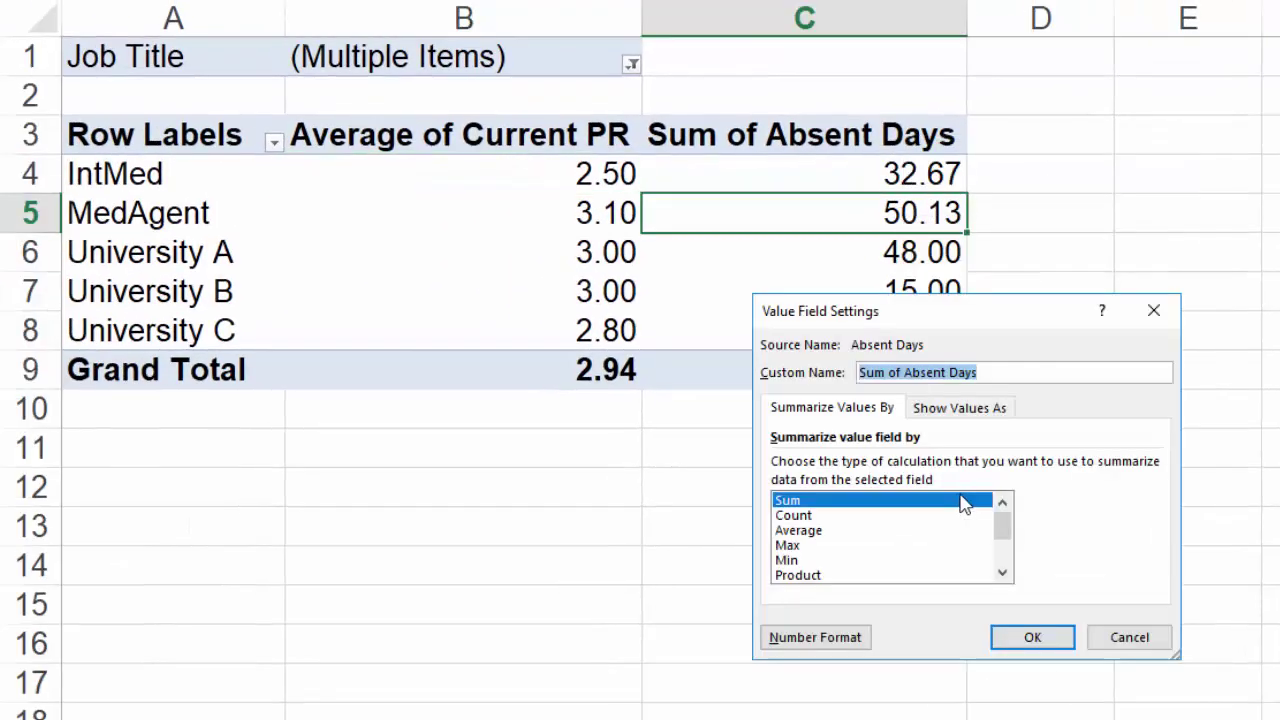
left_click(823, 530)
left_click(1032, 637)
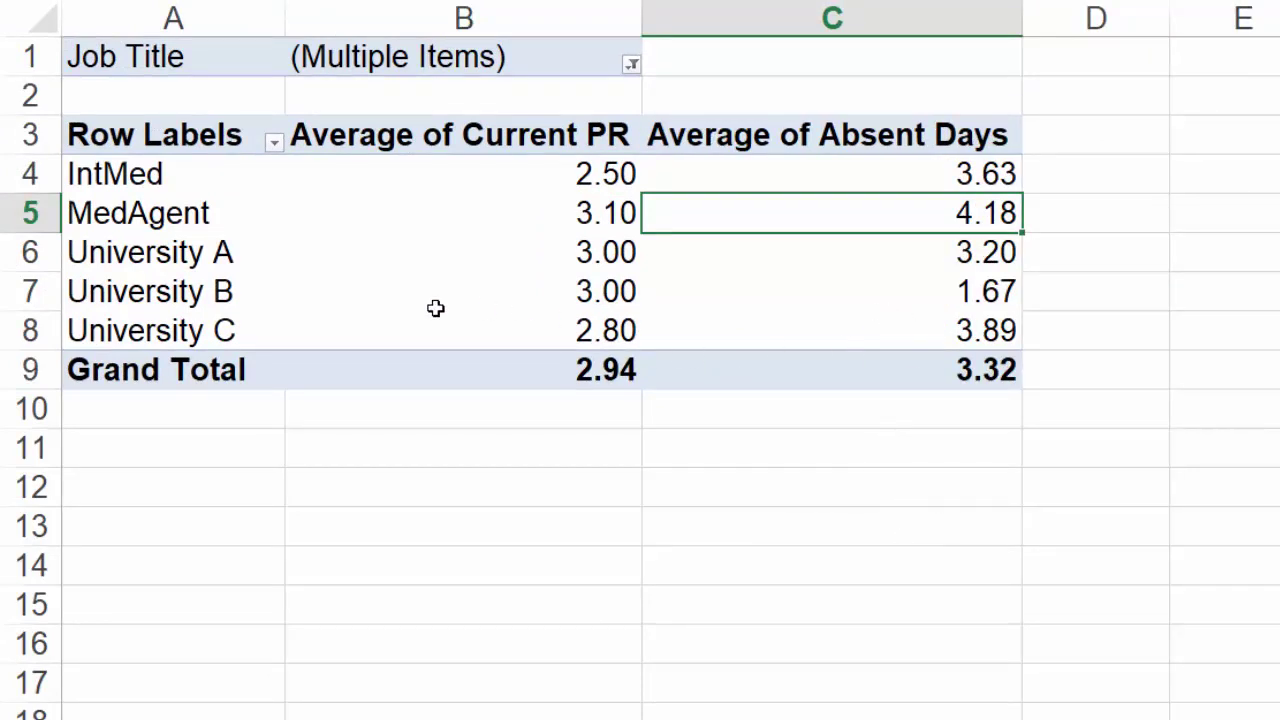
mouse_move(346, 303)
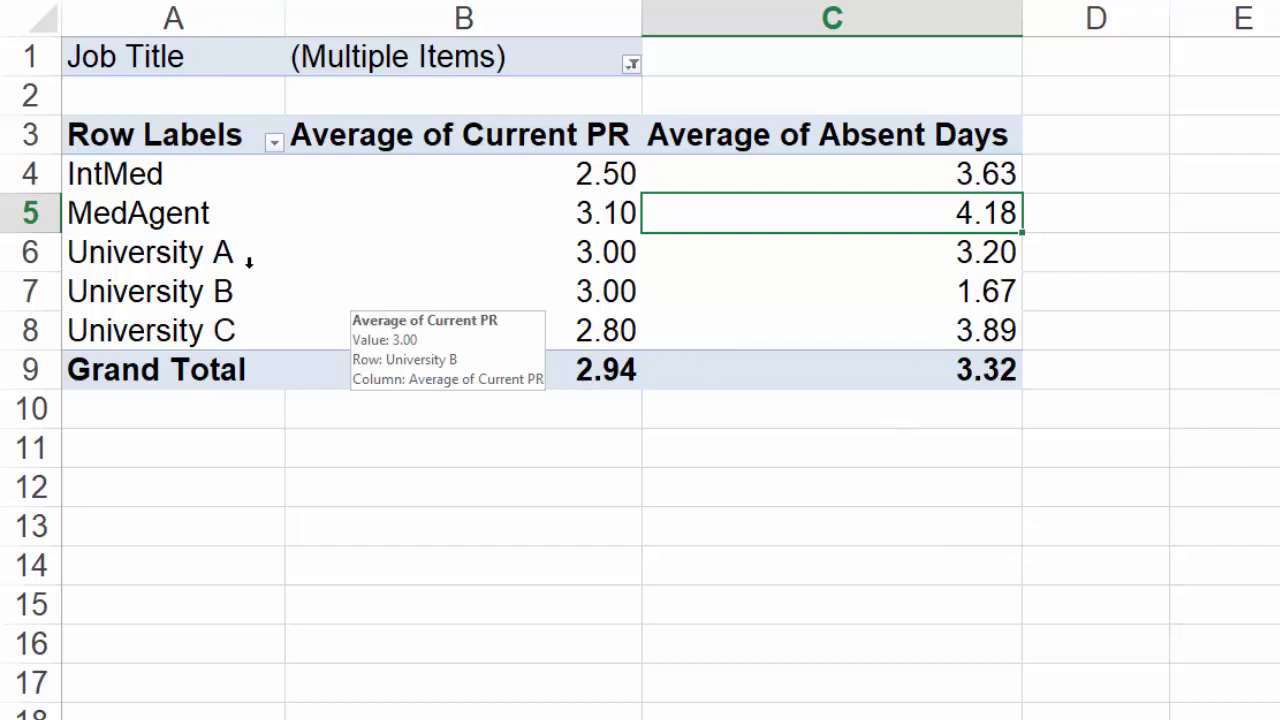
left_click(89, 217)
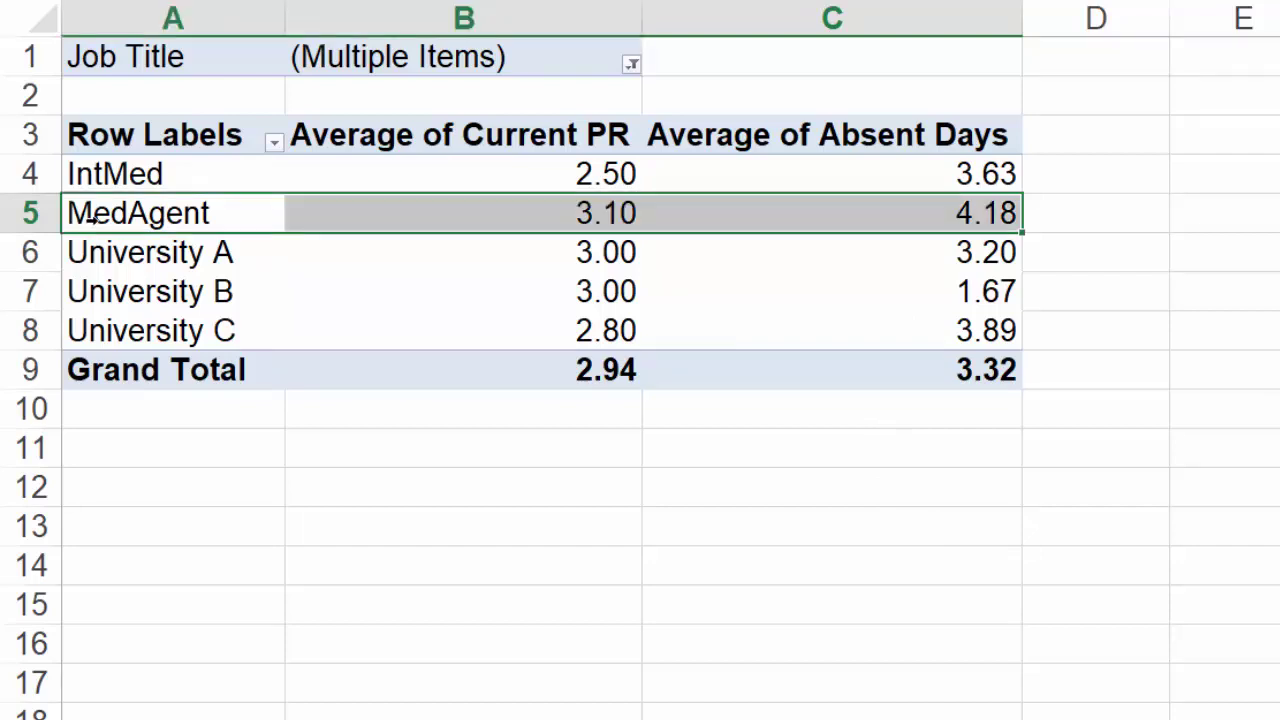
left_click(921, 217)
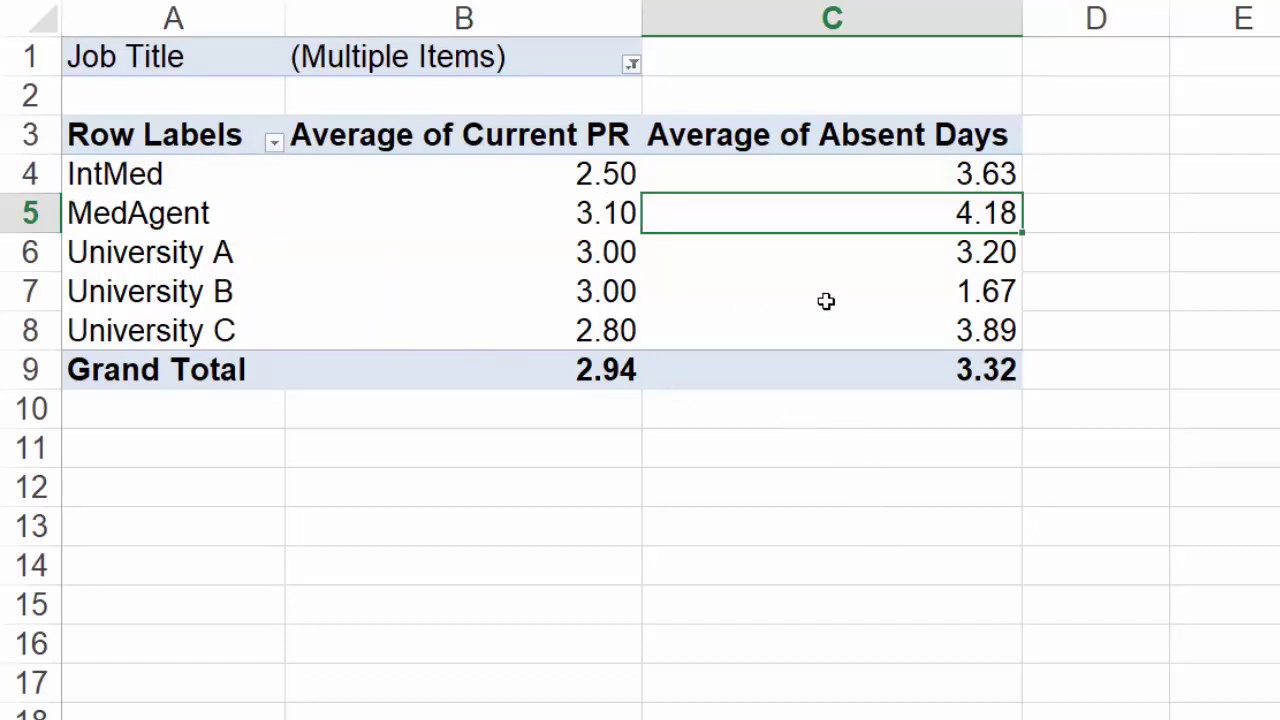
left_click(921, 298)
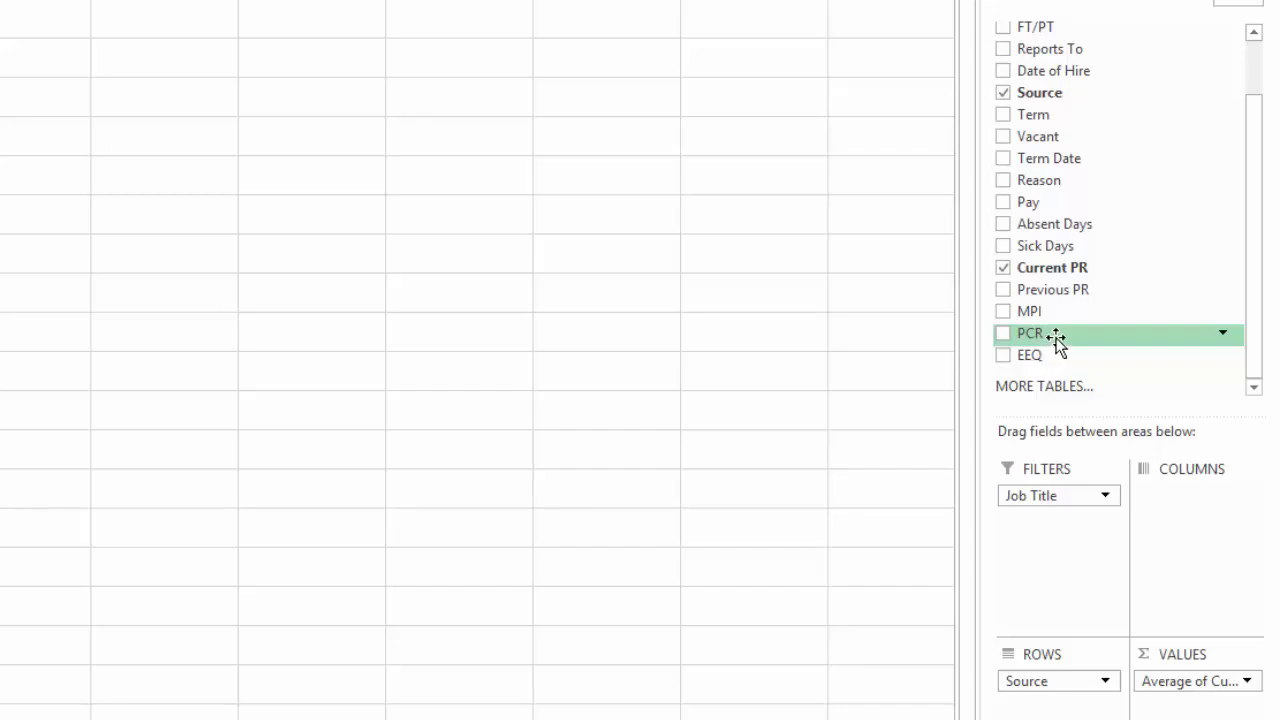
Add PCR to Values and summarize it as Average per hire source
left_click_drag(1057, 340, 1270, 697)
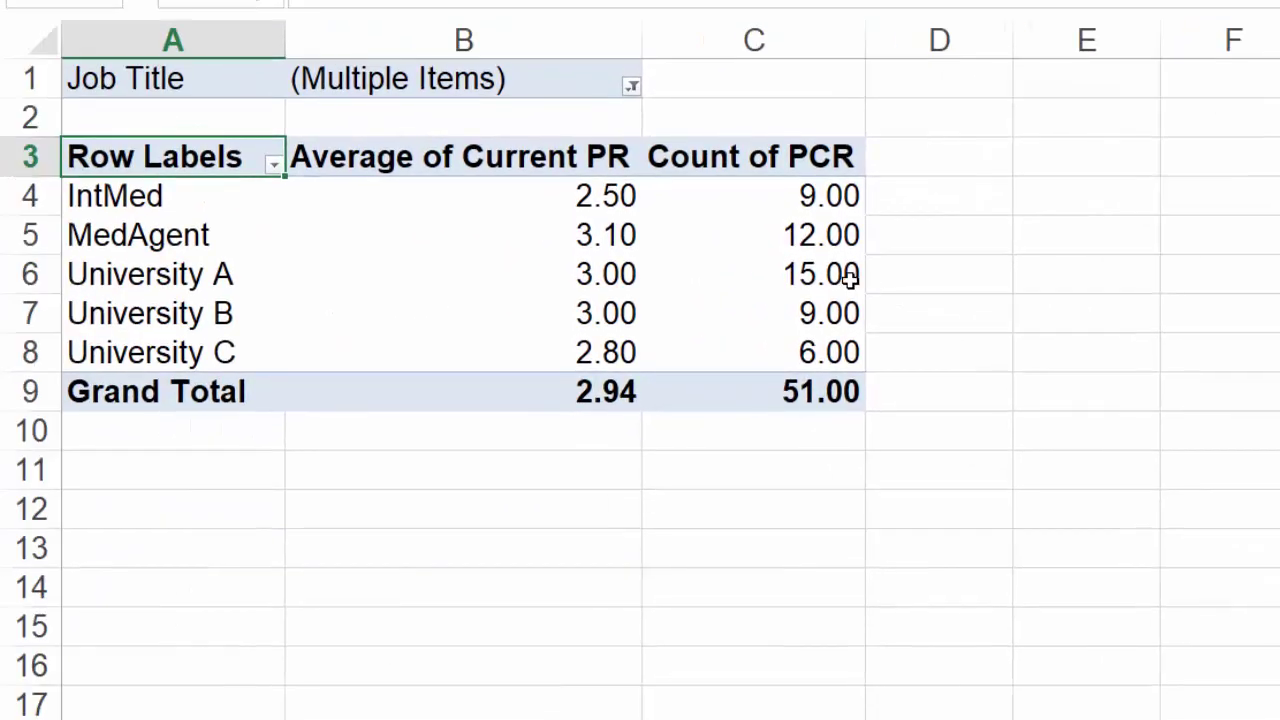
left_click(481, 241)
right_click(481, 241)
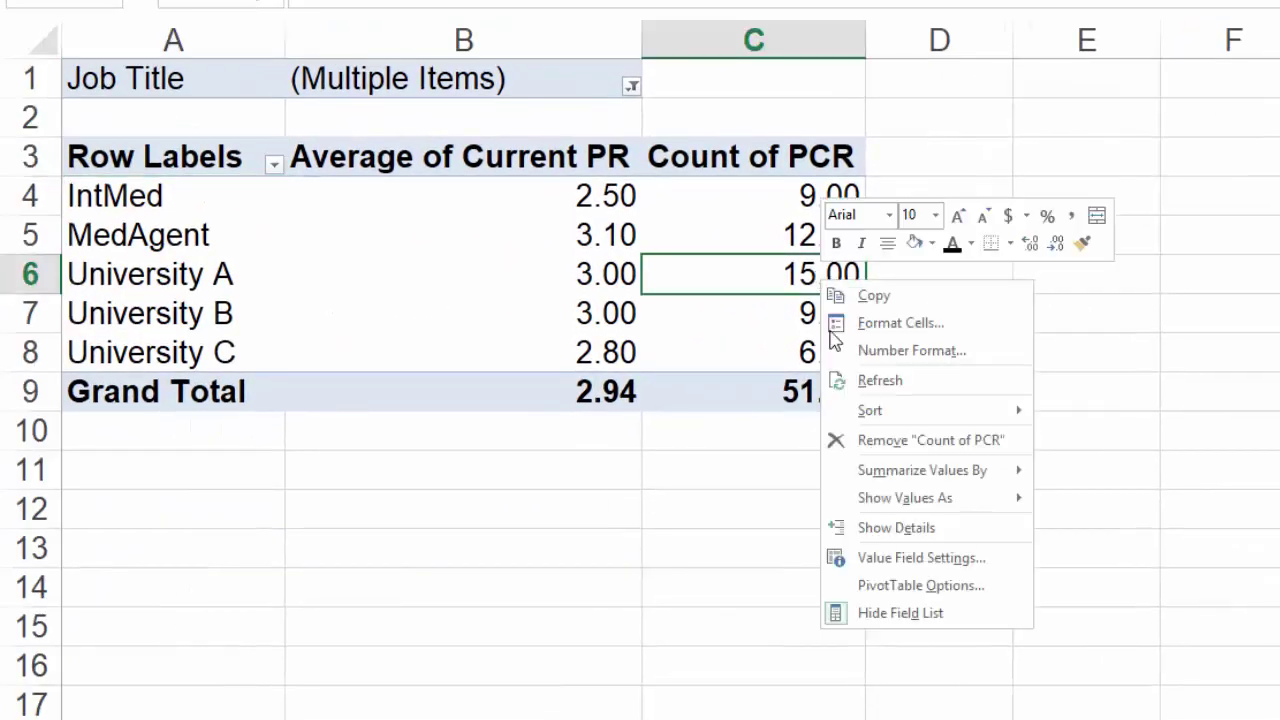
left_click(880, 560)
left_click(720, 600)
left_click(947, 707)
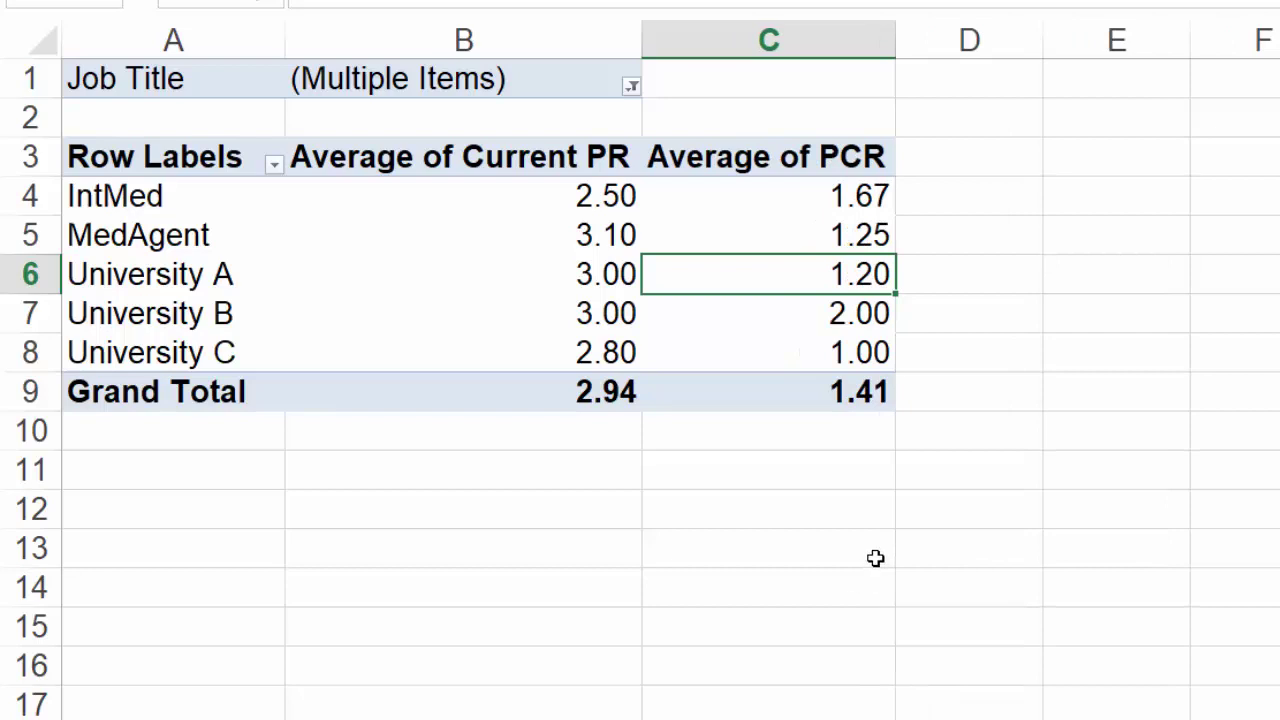
Check the PCR averages for University B and University C
left_click(840, 315)
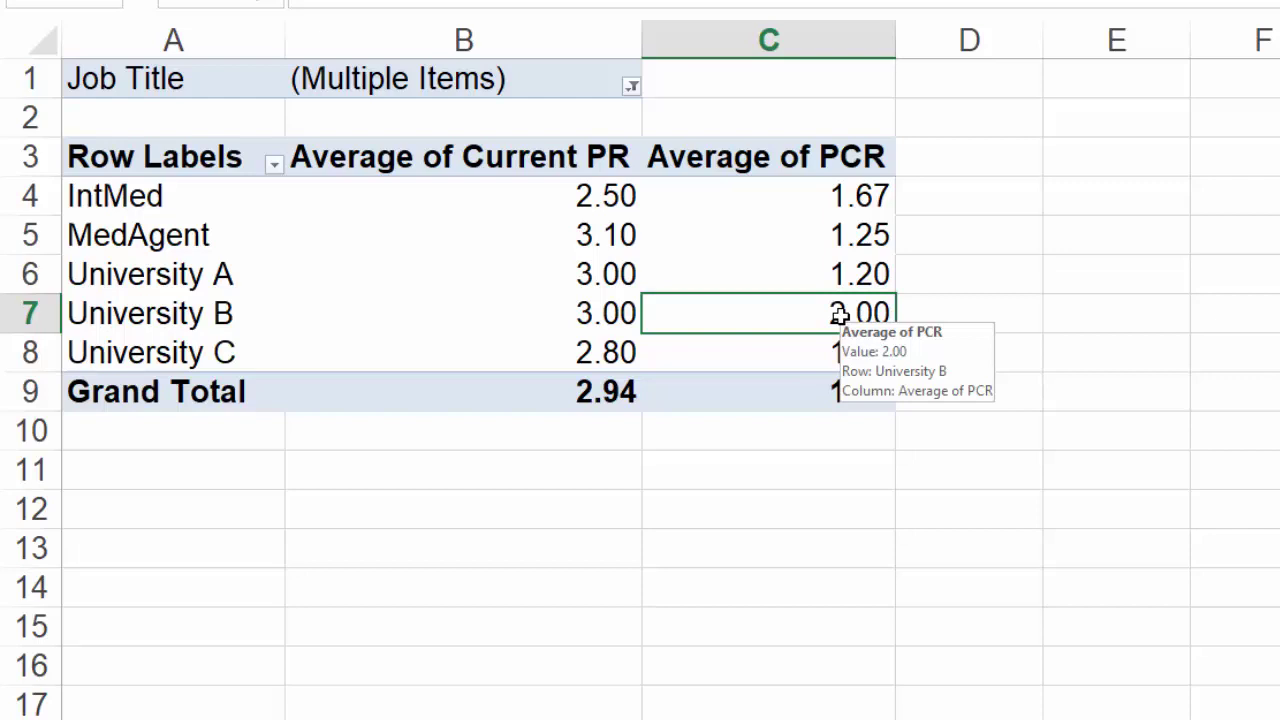
left_click(207, 317)
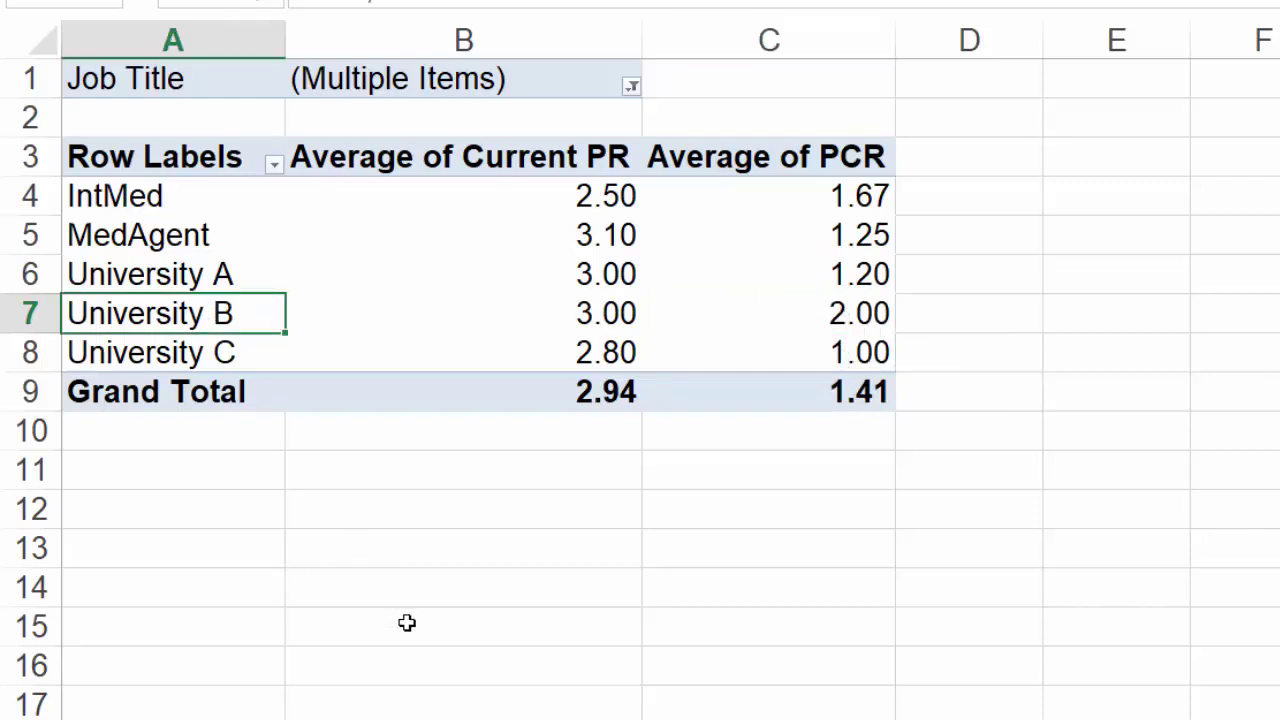
left_click(846, 352)
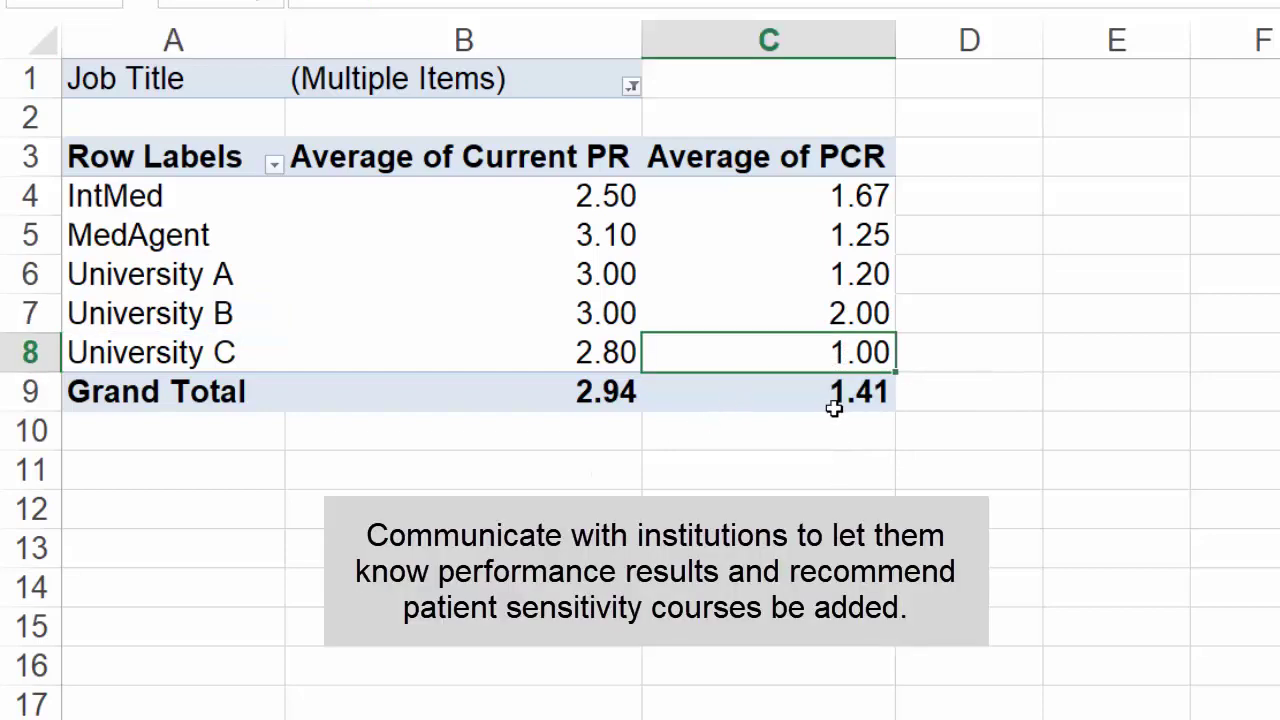
left_click(844, 278)
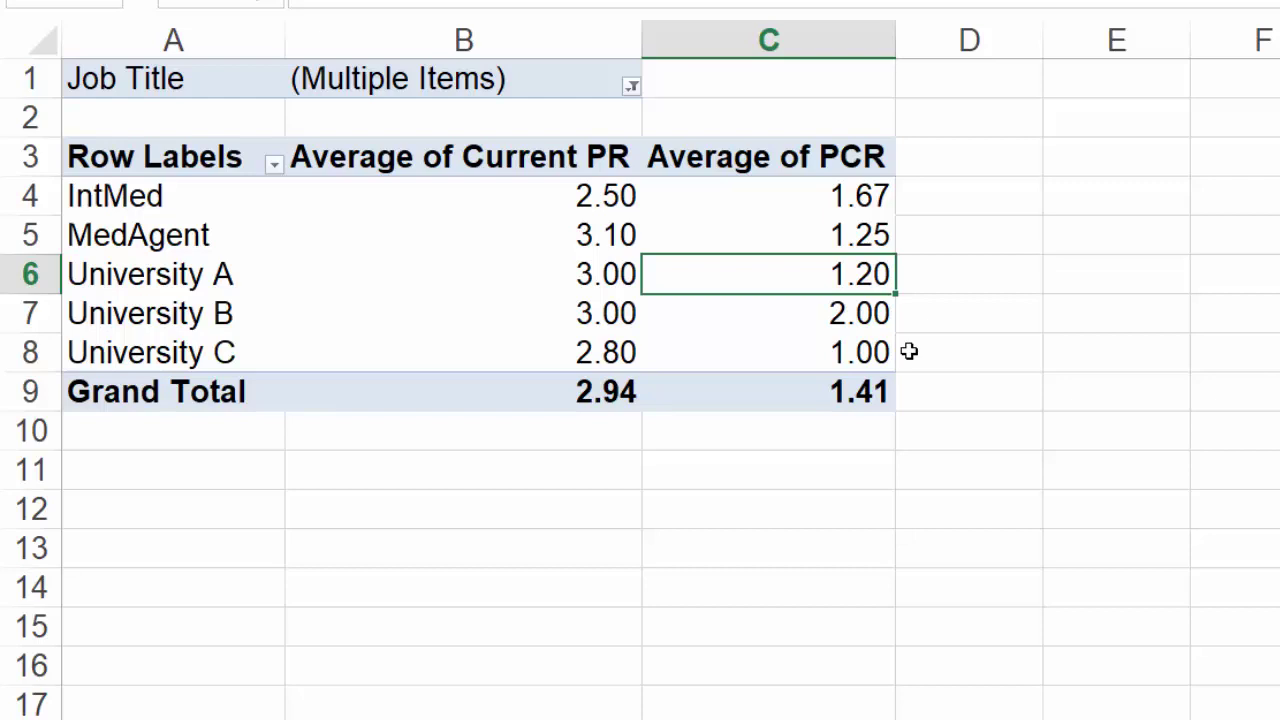
left_click(610, 232)
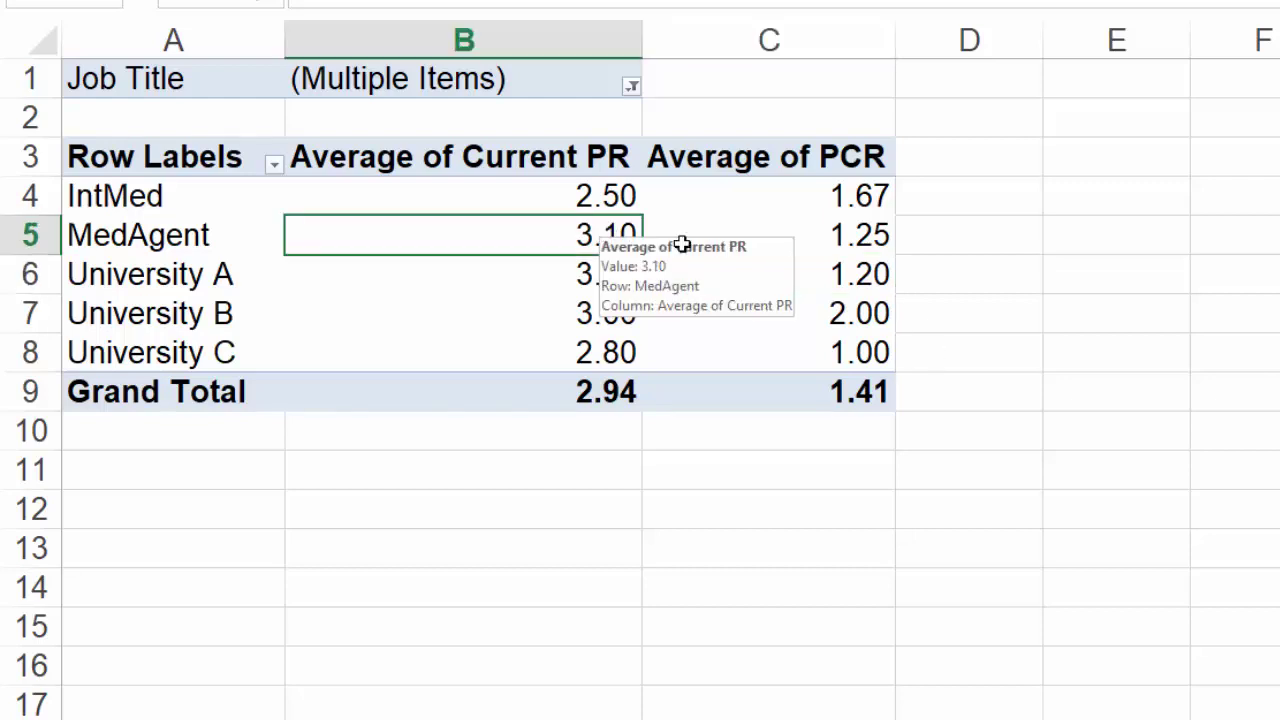
left_click_drag(681, 245, 763, 263)
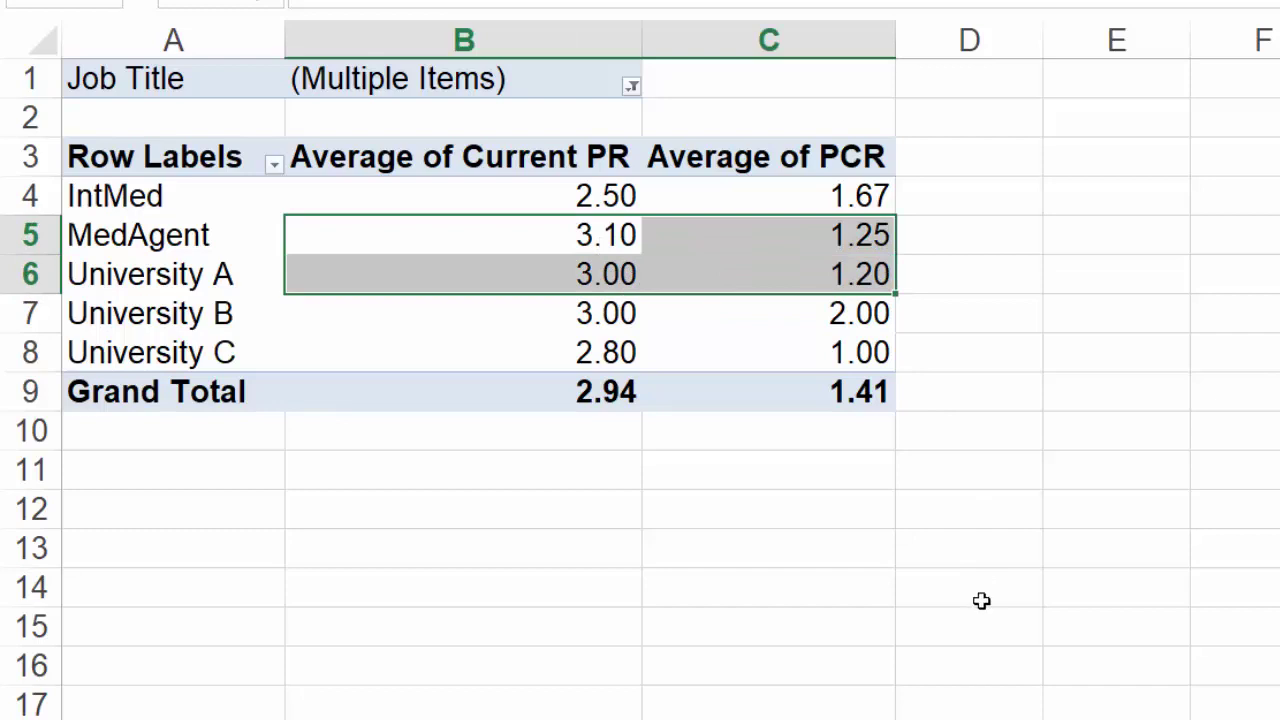
left_click_drag(577, 237, 593, 298)
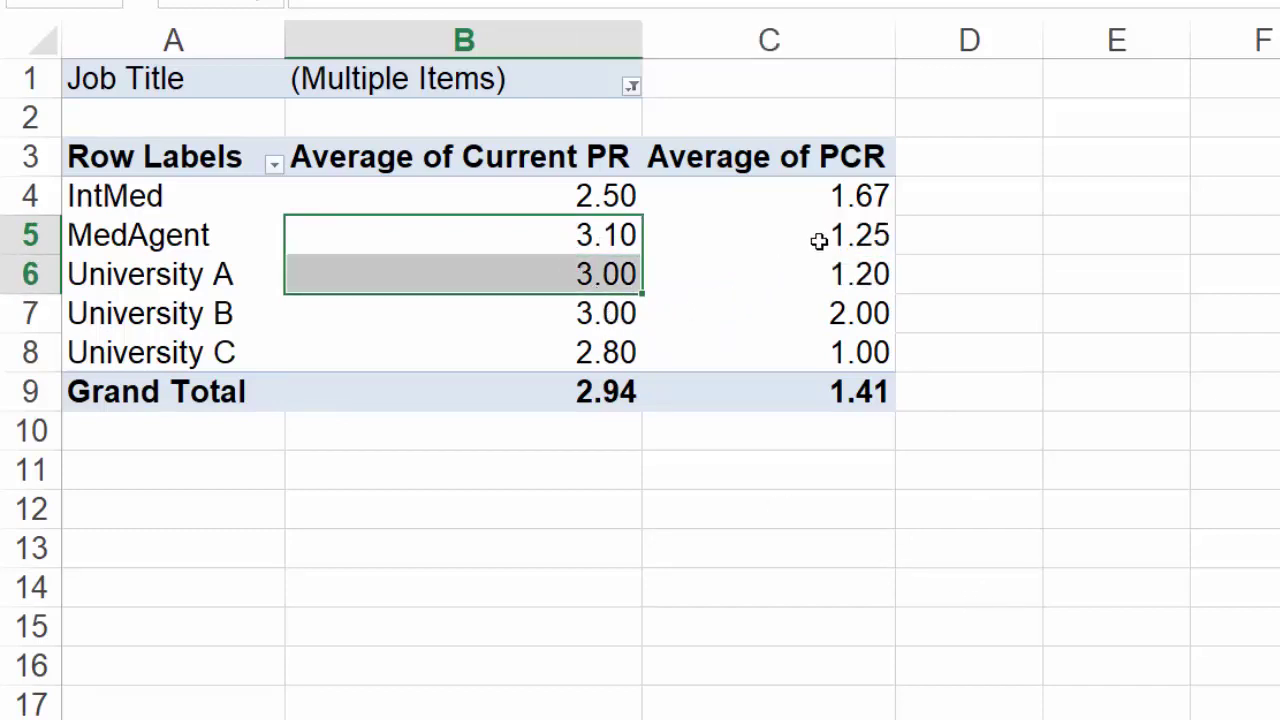
left_click_drag(817, 240, 818, 262)
left_click(810, 272)
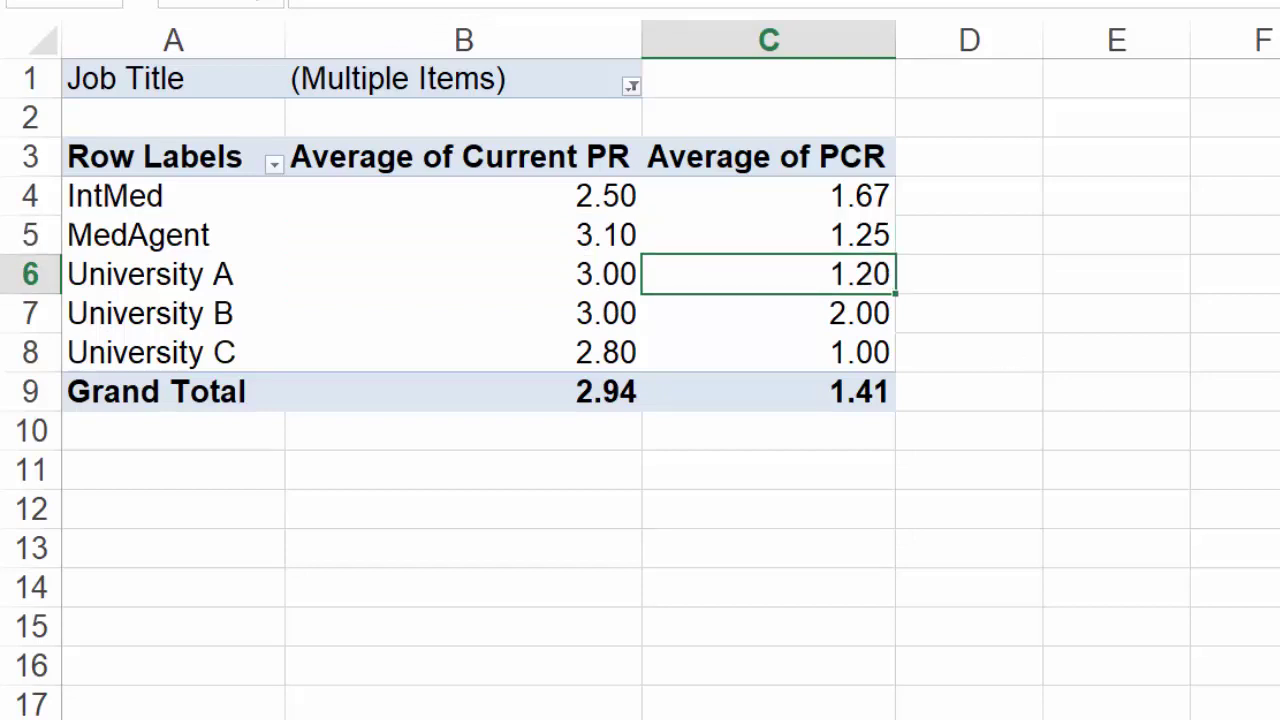
Change MPI from Count to Average, then check the University B and MedAgent values
right_click(1061, 286)
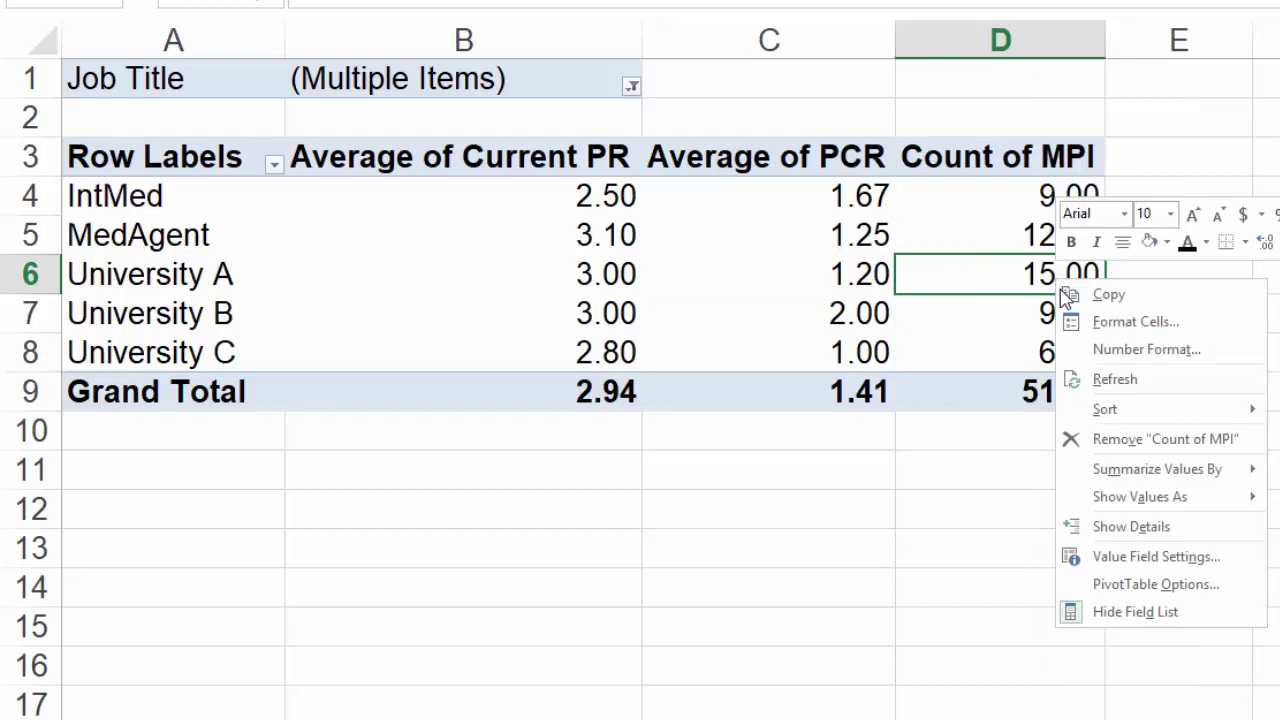
left_click(1140, 557)
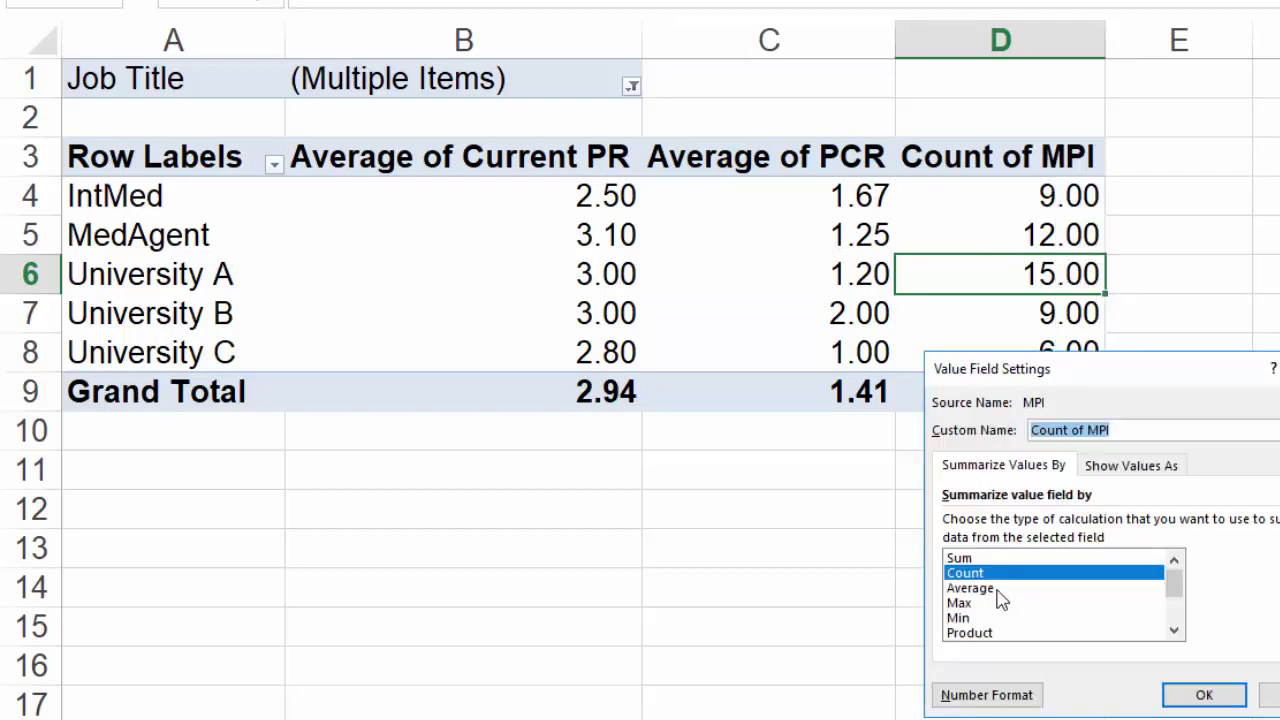
left_click(985, 588)
left_click(1200, 693)
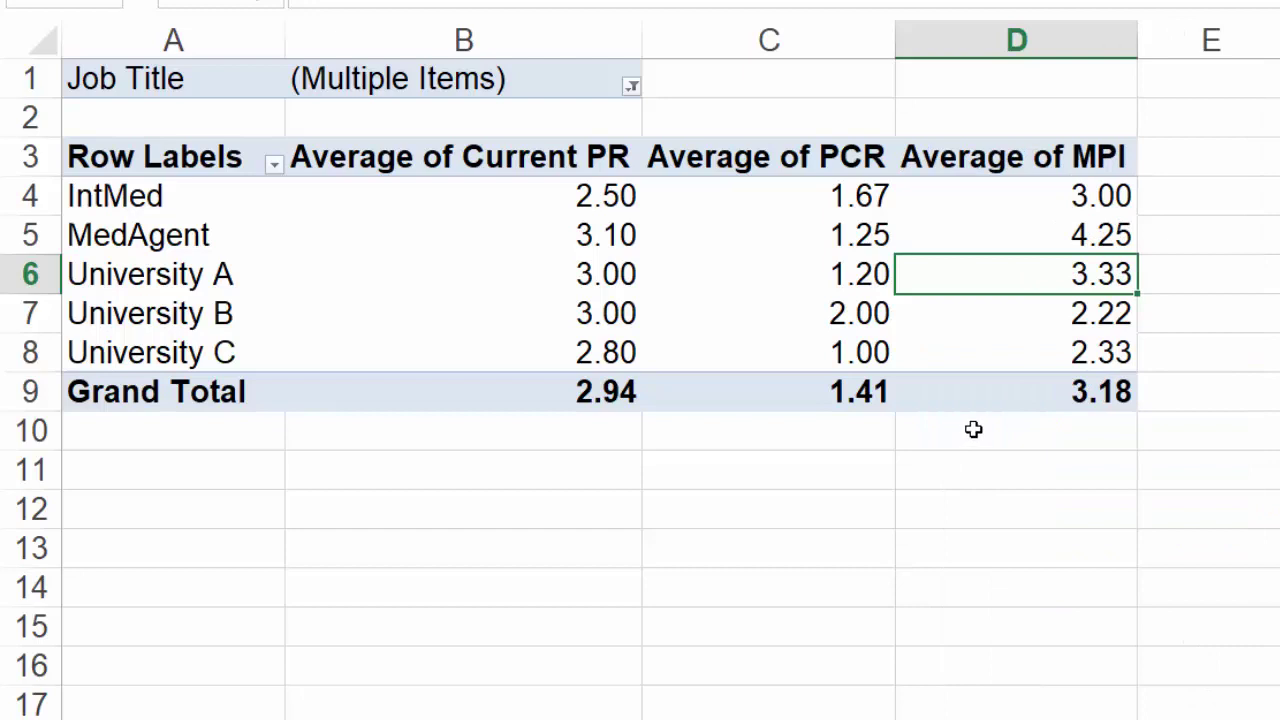
left_click(980, 310)
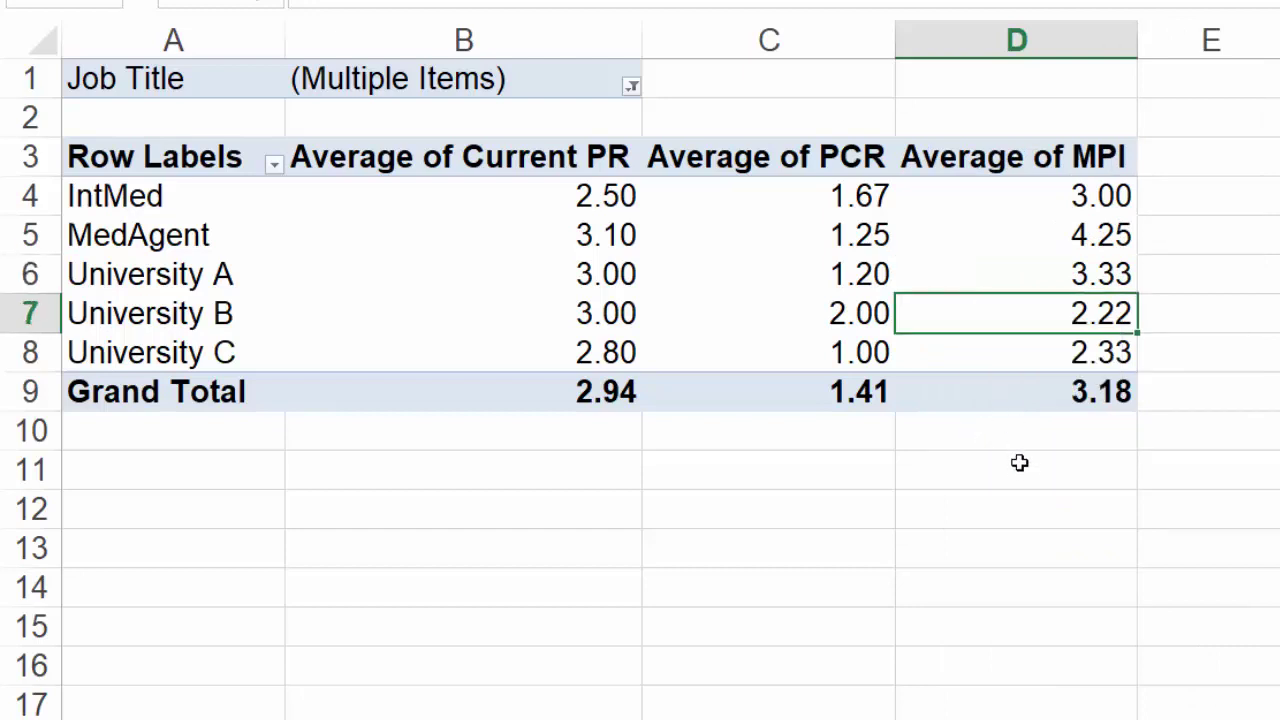
left_click(1030, 236)
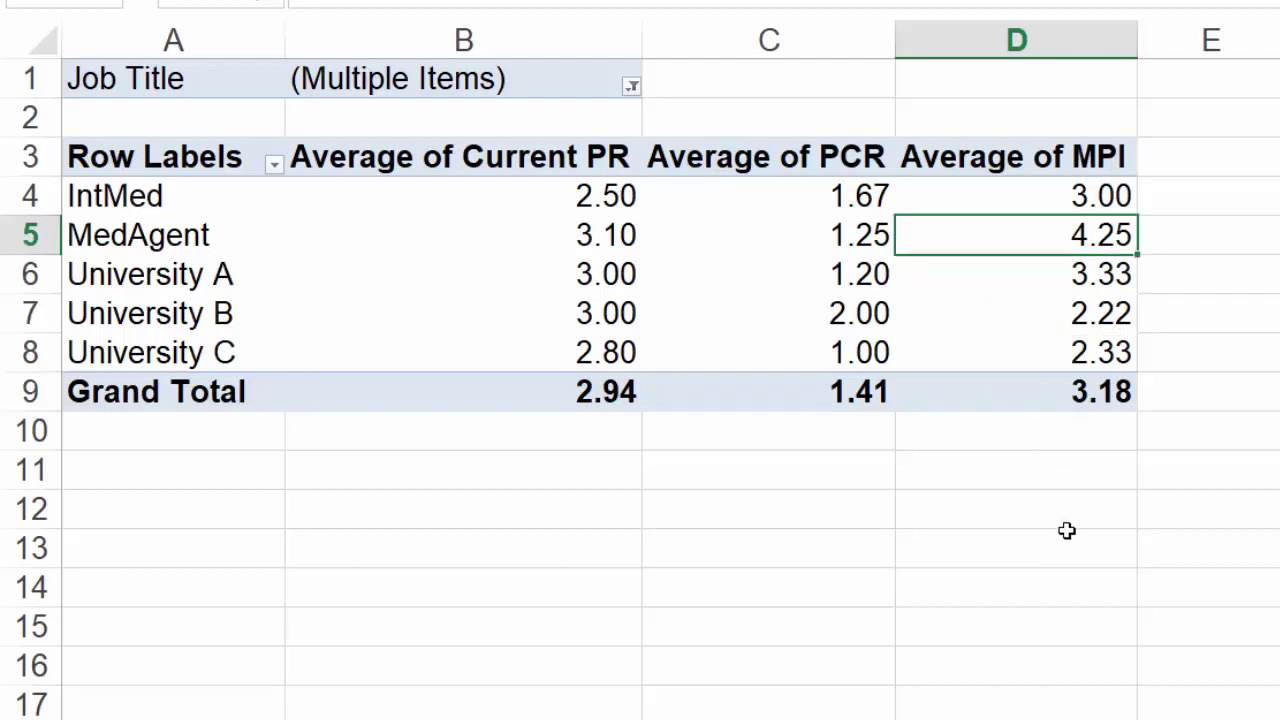